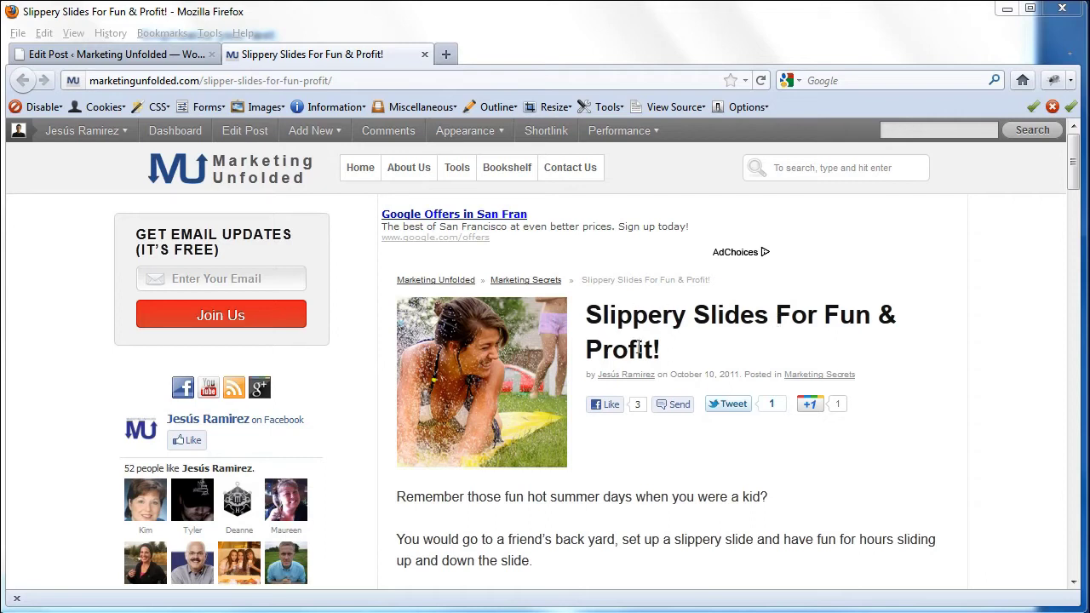
# Step: Insert a <br/> tag before 'For' in the post title
pyautogui.click(146, 57)
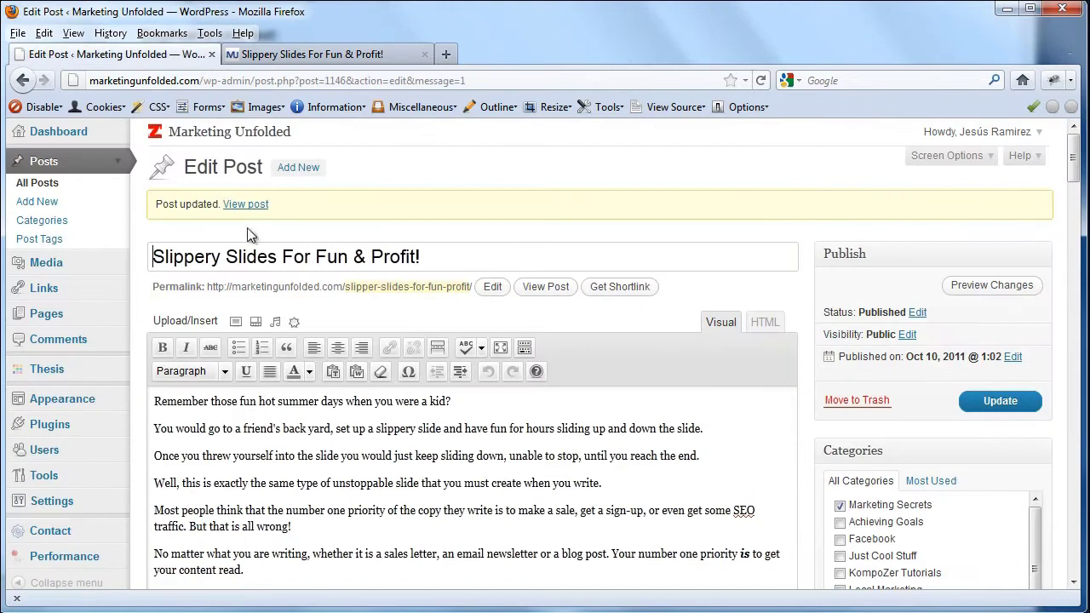
pyautogui.click(282, 259)
pyautogui.press('Return')
pyautogui.write('<')
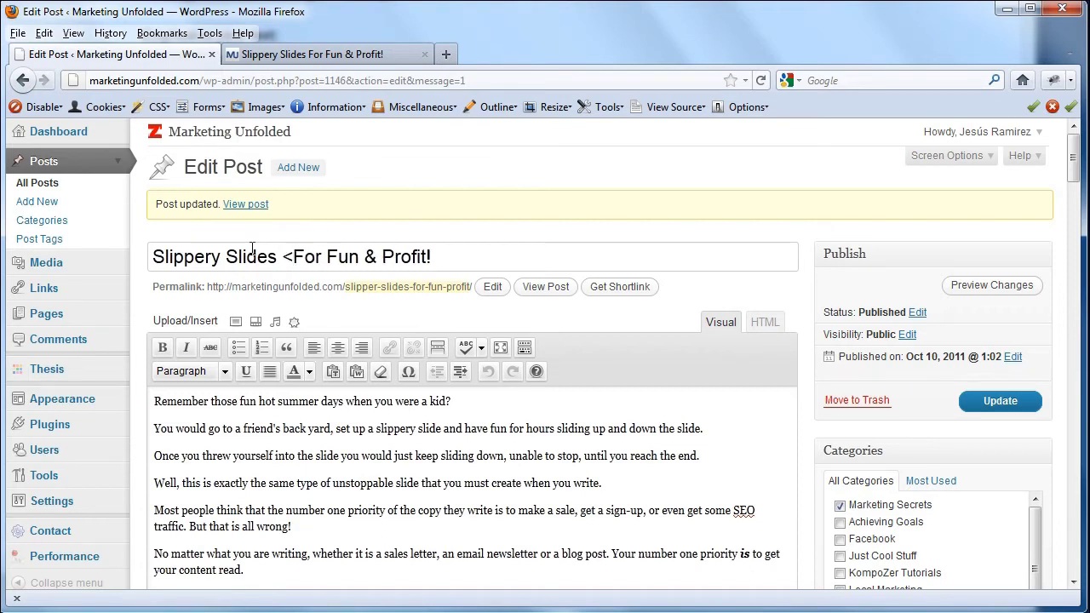
pyautogui.write('br/>')
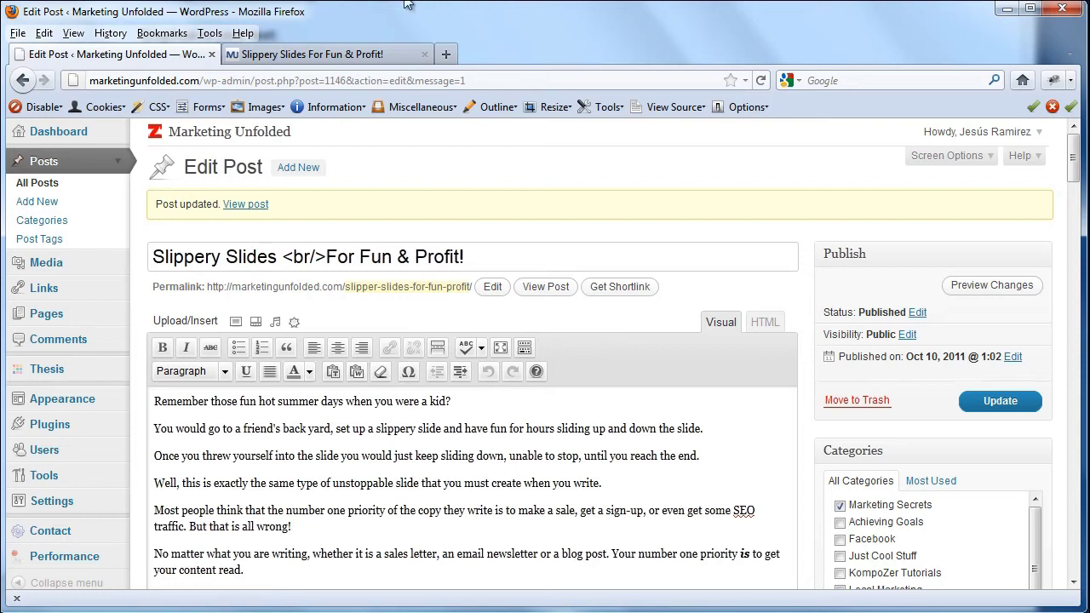
# Step: Update the post and reload the live page to see the two-line headline
pyautogui.click(1014, 412)
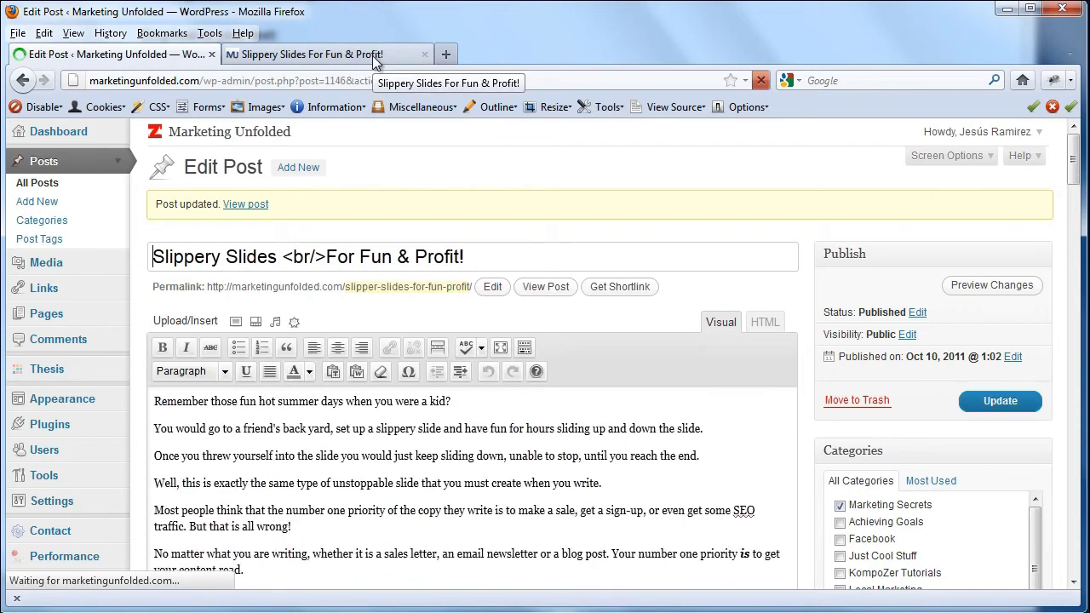
pyautogui.click(372, 56)
pyautogui.click(760, 80)
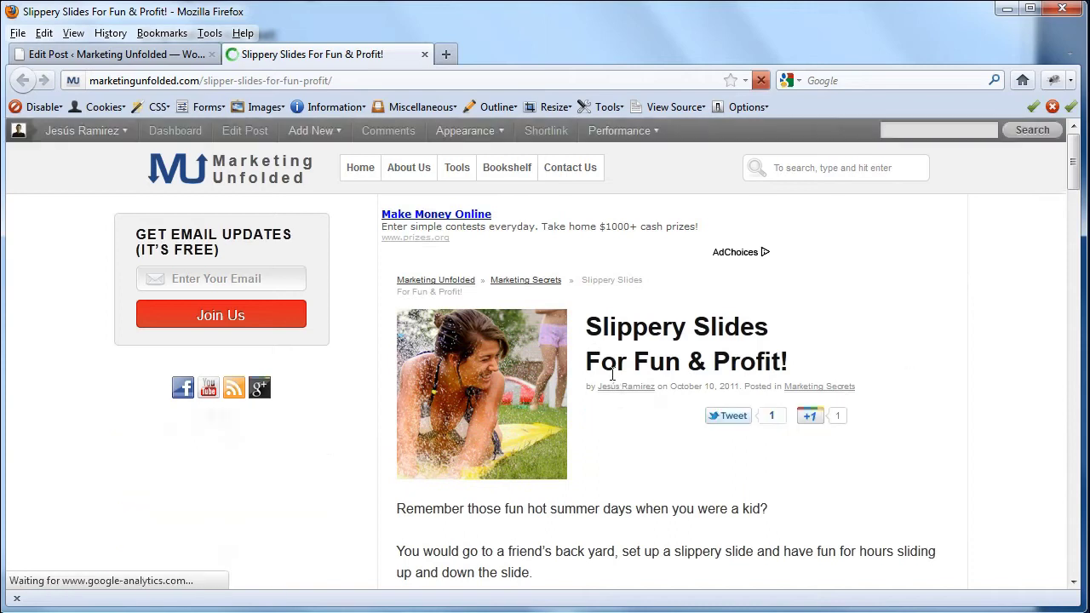
# Step: Turn the title's <br/> into <i> and add </i> after 'Profit!'
pyautogui.click(75, 58)
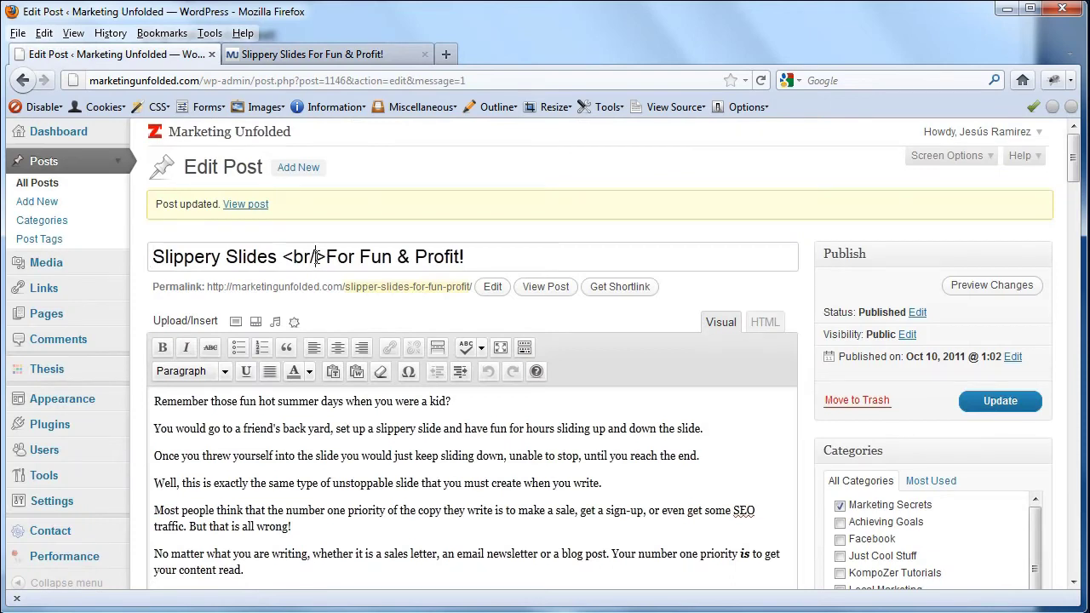
pyautogui.moveTo(316, 259); pyautogui.dragTo(294, 259)
pyautogui.write('i')
pyautogui.click(453, 259)
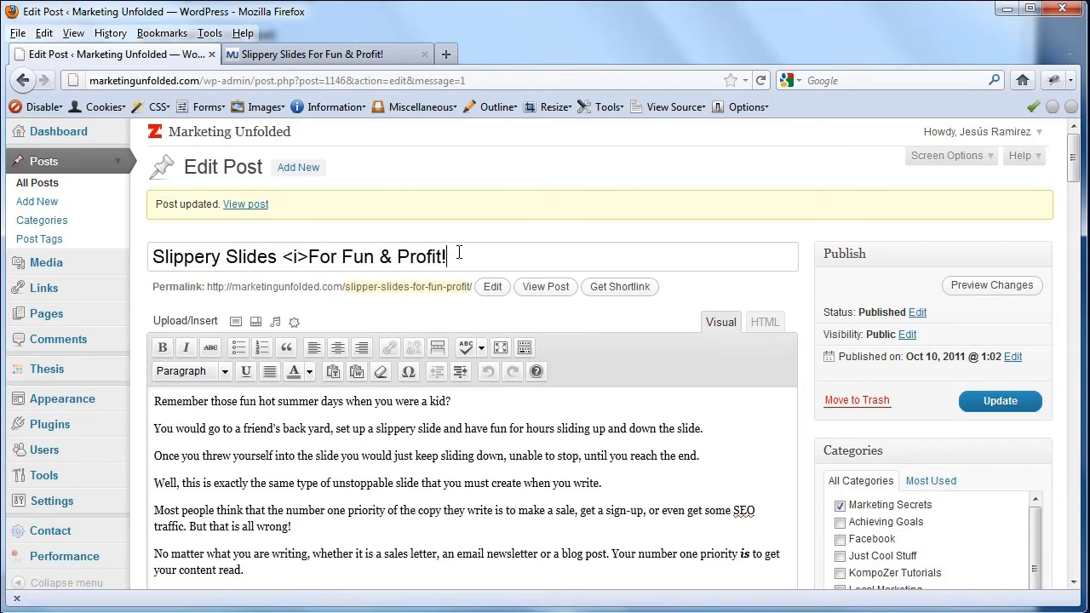
pyautogui.write('</i>')
# Step: Save the post and reload the live page to check the italic 'For Fun & Profit!'
pyautogui.press('Return')
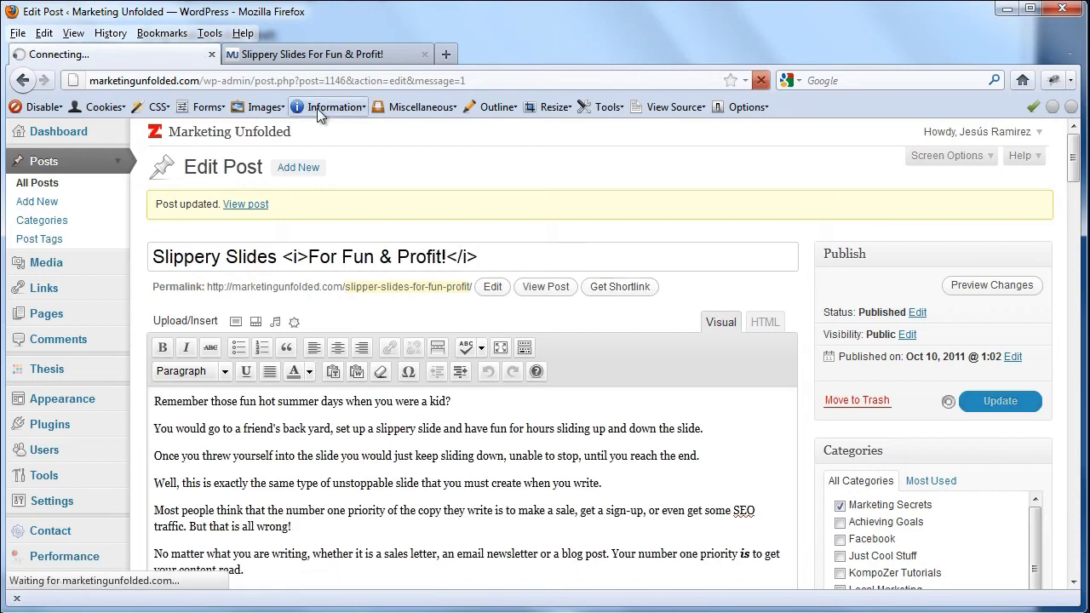
pyautogui.click(315, 55)
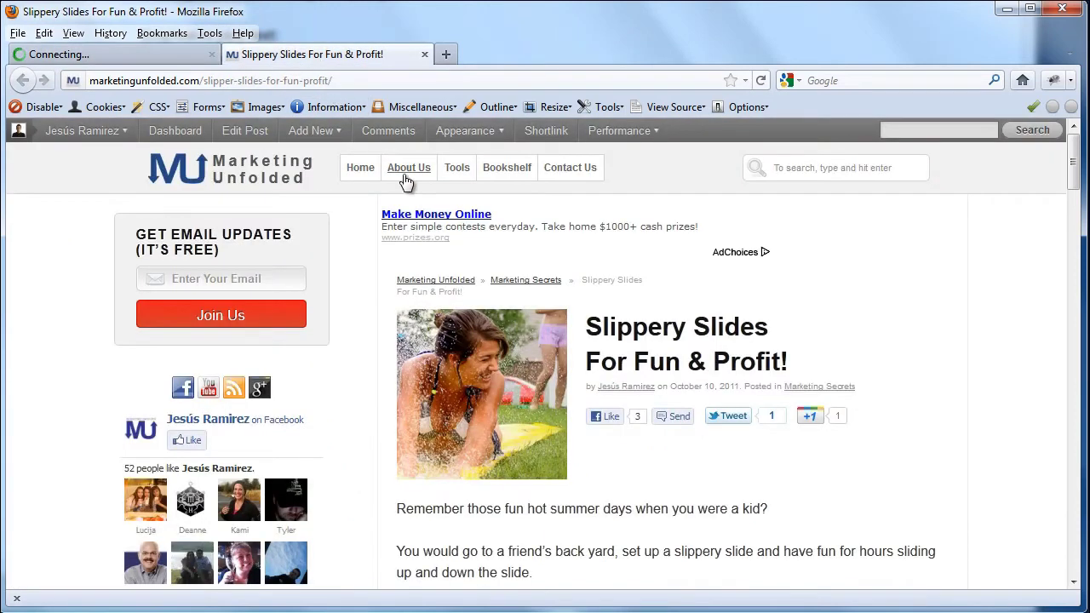
pyautogui.click(761, 80)
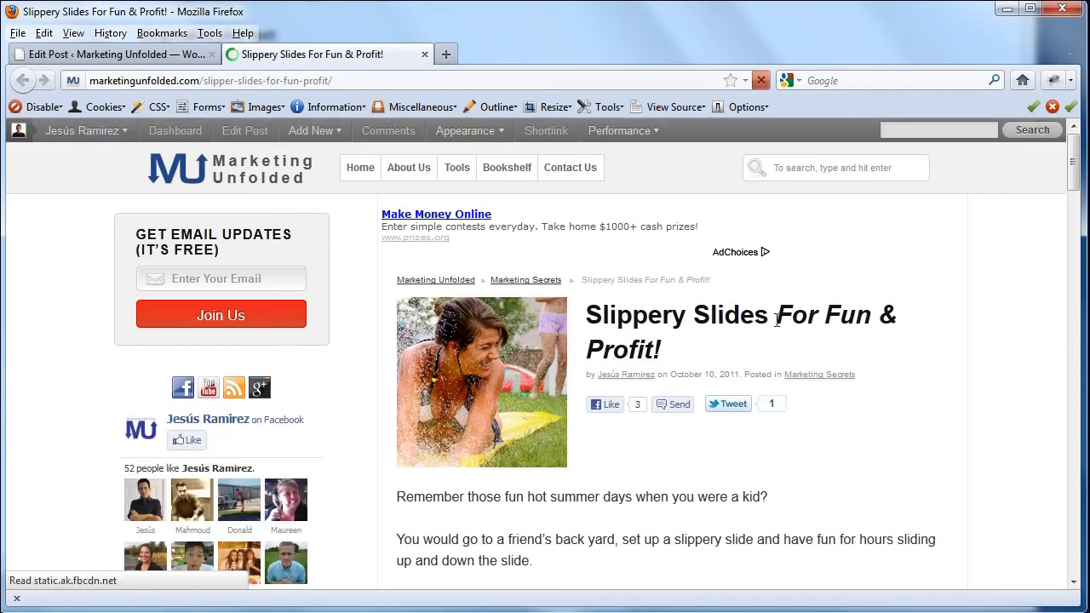
pyautogui.moveTo(775, 317); pyautogui.dragTo(786, 348)
pyautogui.click(784, 351)
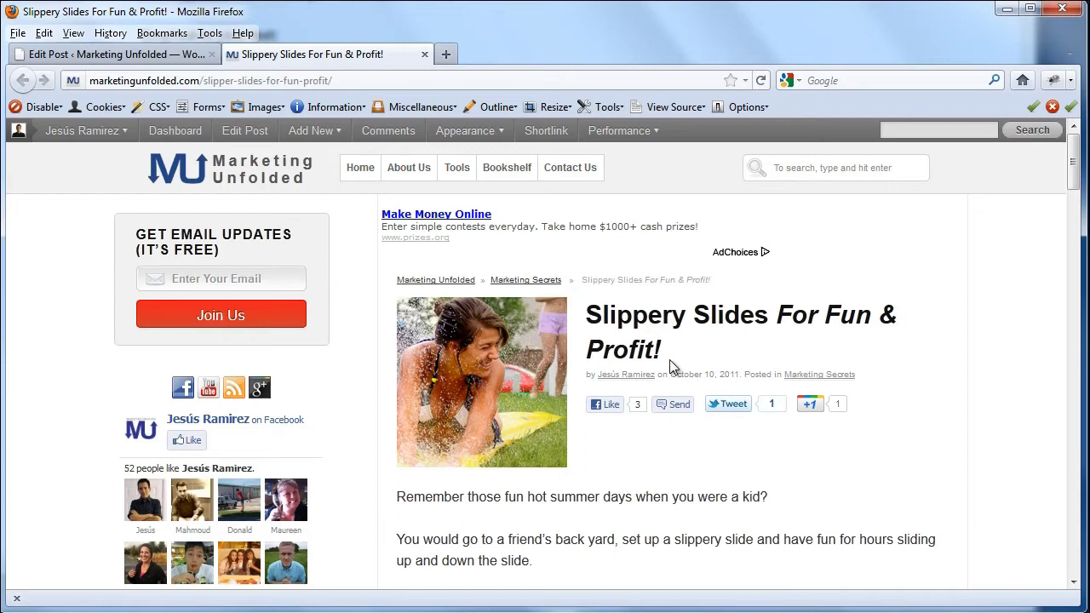
# Step: Replace both i tags in the title with strong
pyautogui.click(161, 55)
pyautogui.click(295, 256)
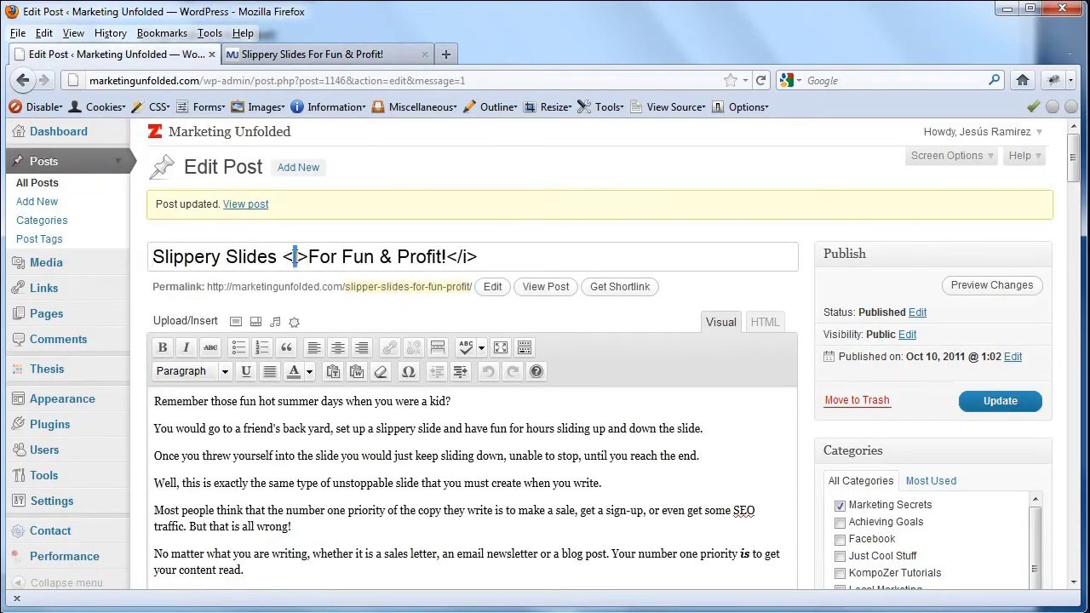
pyautogui.press('BackSpace')
pyautogui.write('strong')
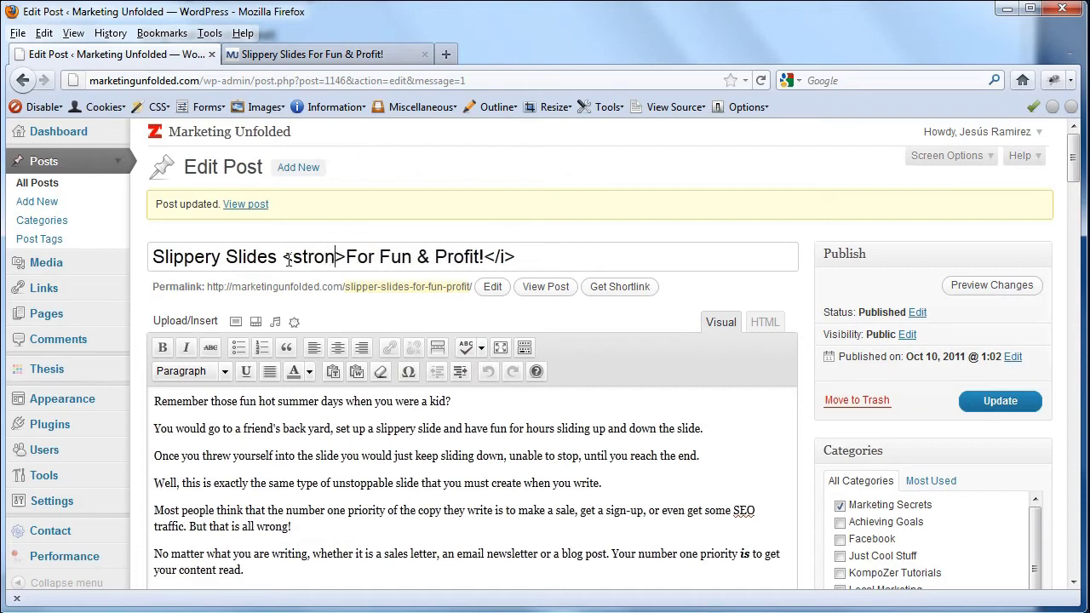
pyautogui.doubleClick(512, 257)
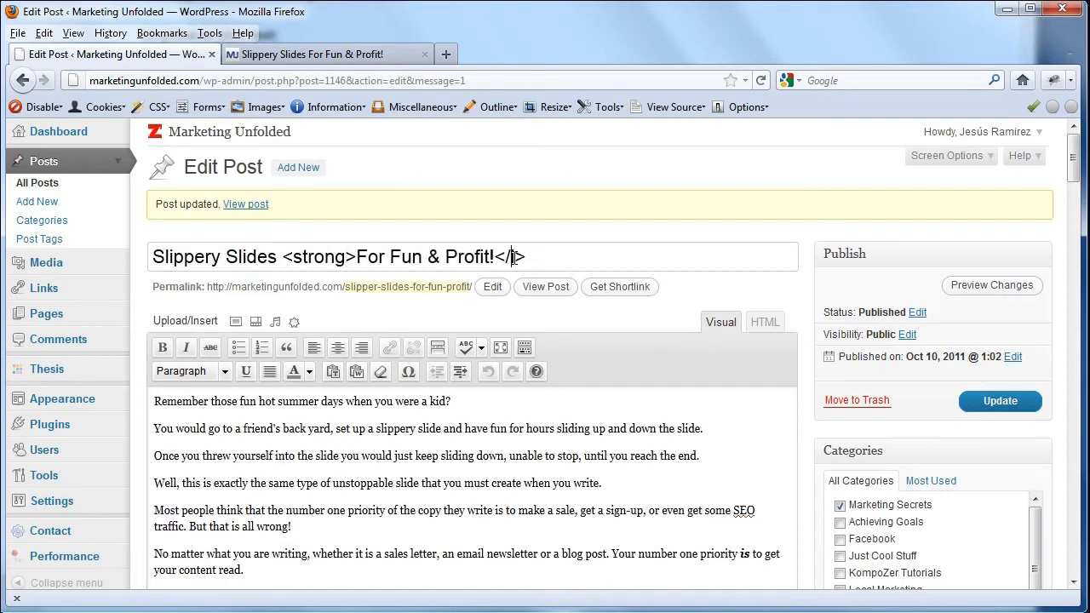
pyautogui.write('strong')
# Step: Update the post and reload the live page to see the bold phrase
pyautogui.click(1000, 401)
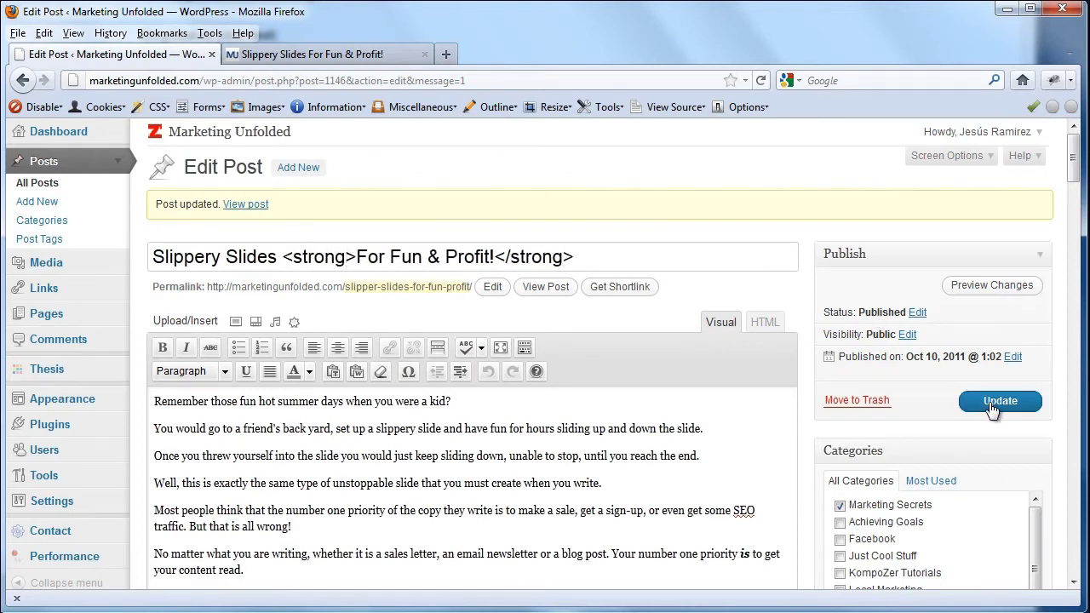
pyautogui.click(341, 56)
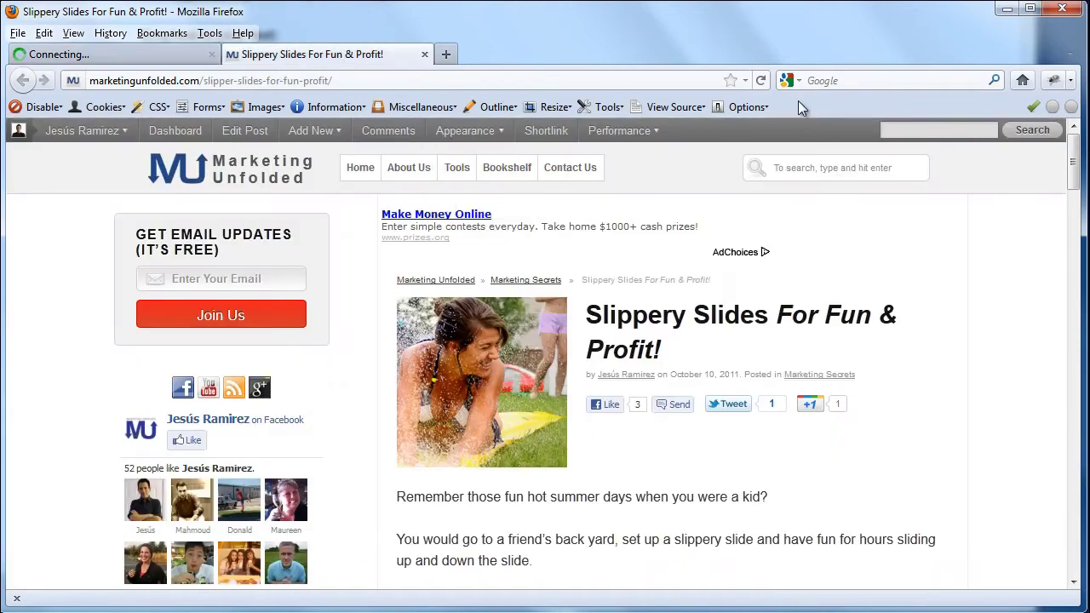
pyautogui.click(761, 80)
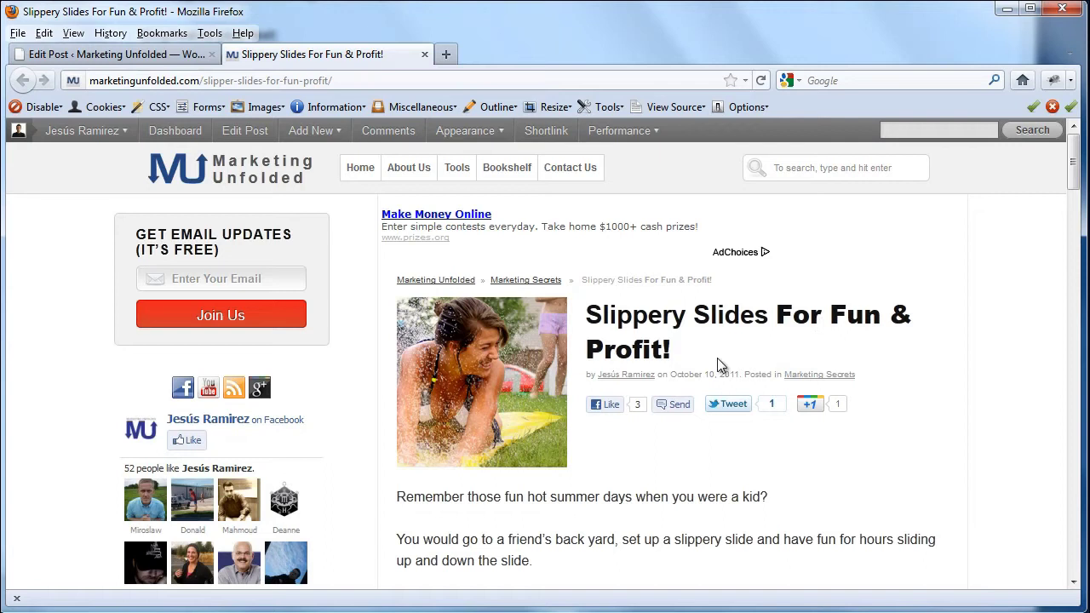
# Step: Replace both strong tags in the title with strike
pyautogui.click(120, 54)
pyautogui.moveTo(346, 257); pyautogui.dragTo(295, 259)
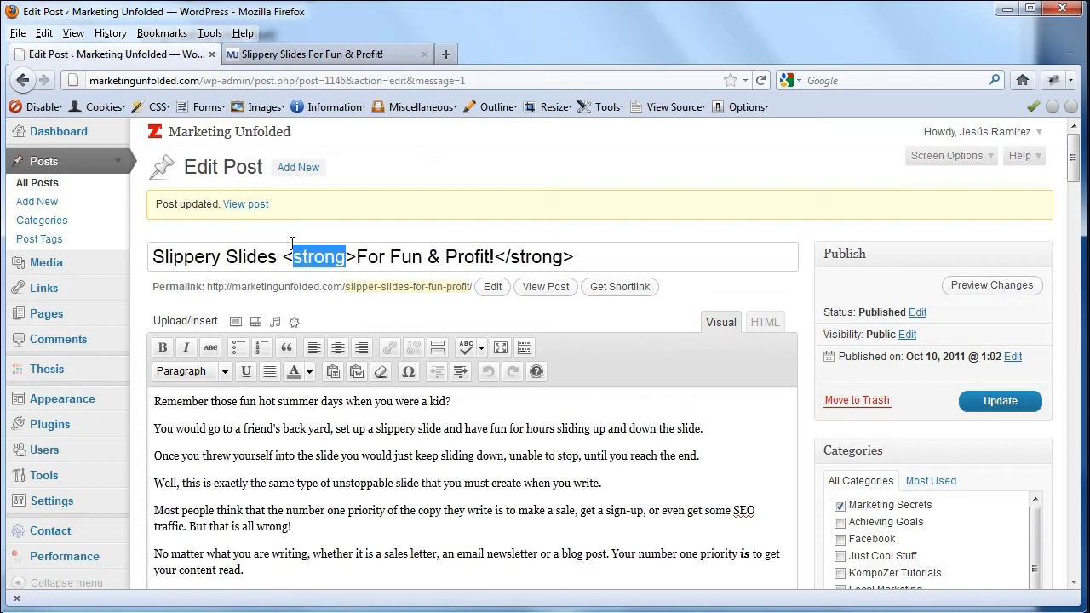
pyautogui.write('strike')
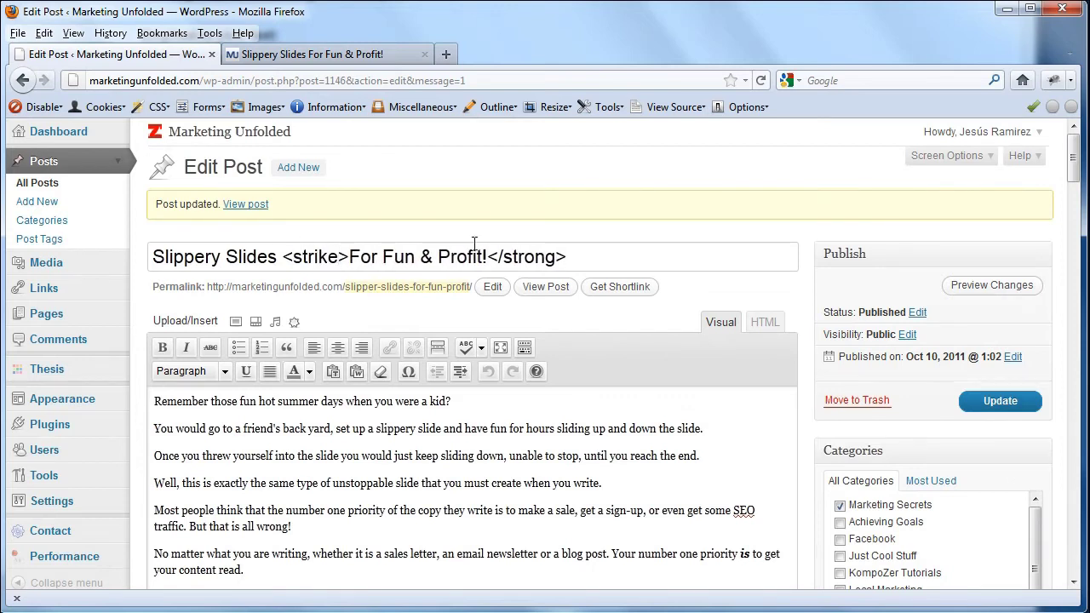
pyautogui.moveTo(502, 257); pyautogui.dragTo(557, 257)
pyautogui.write('strike')
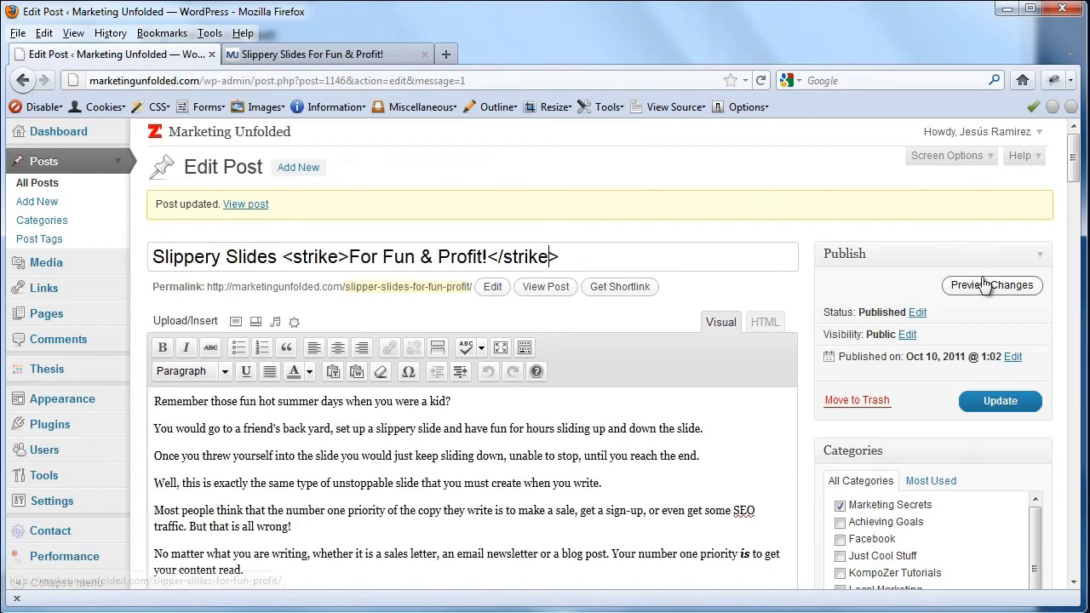
# Step: Update the post and reload the live page to see the struck-through phrase
pyautogui.click(1002, 401)
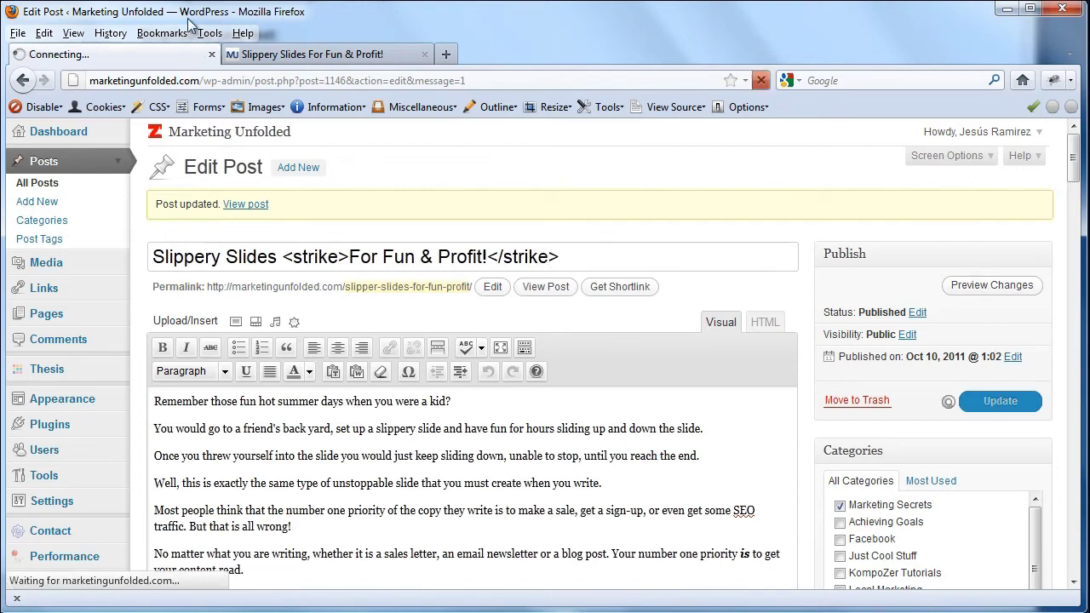
pyautogui.click(302, 54)
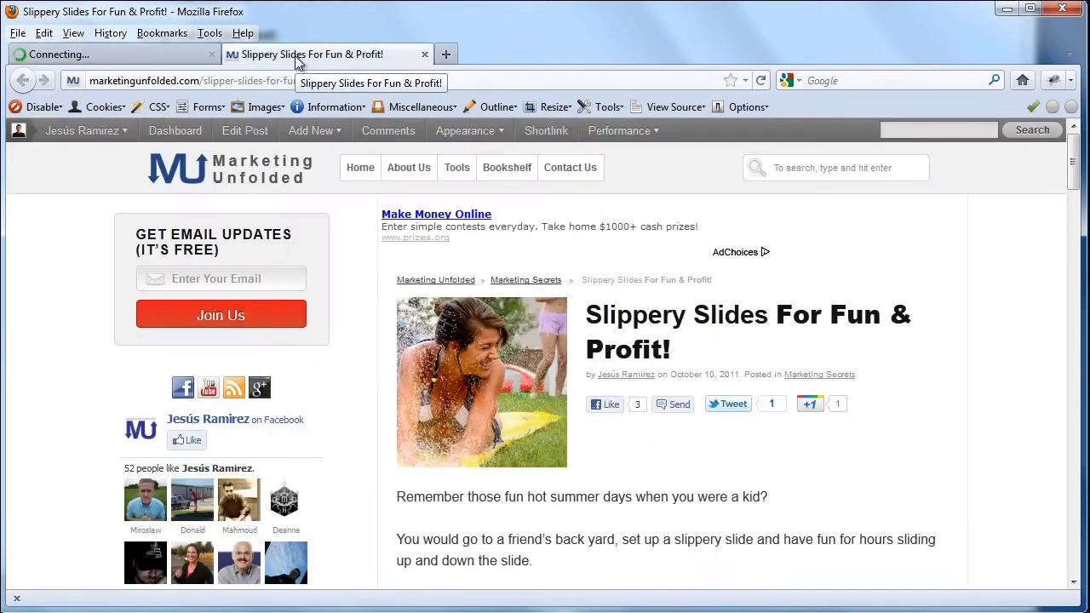
pyautogui.click(763, 85)
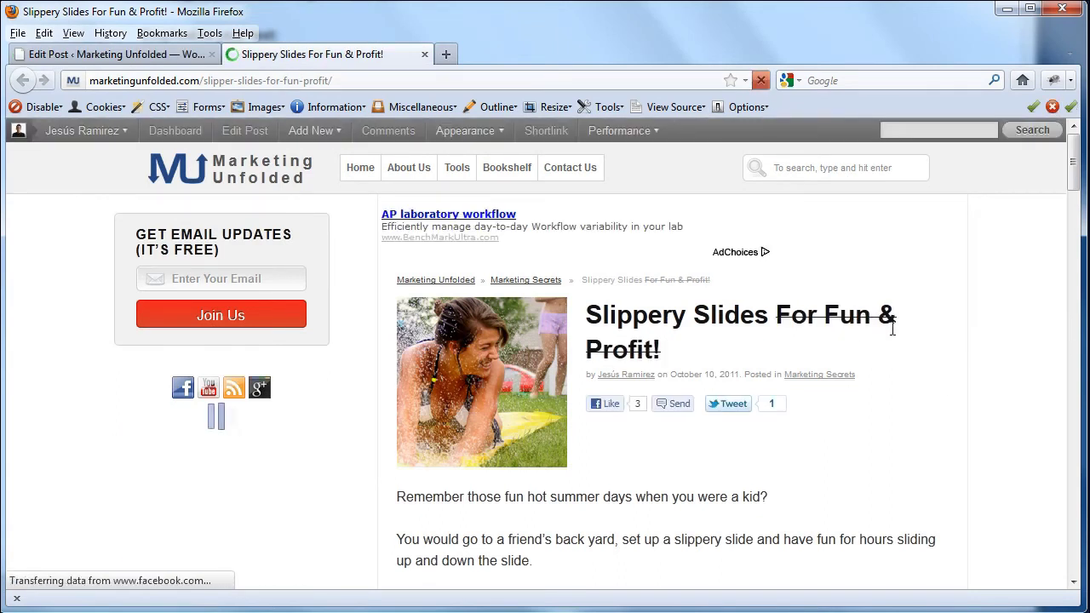
# Step: Replace both strike tags in the title with u
pyautogui.click(81, 54)
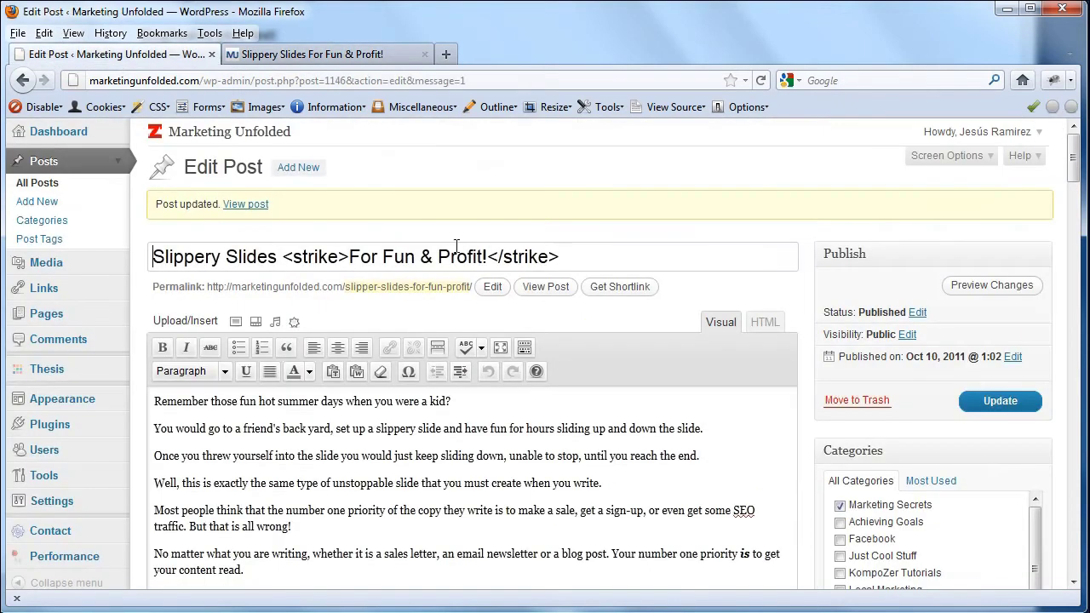
pyautogui.doubleClick(320, 259)
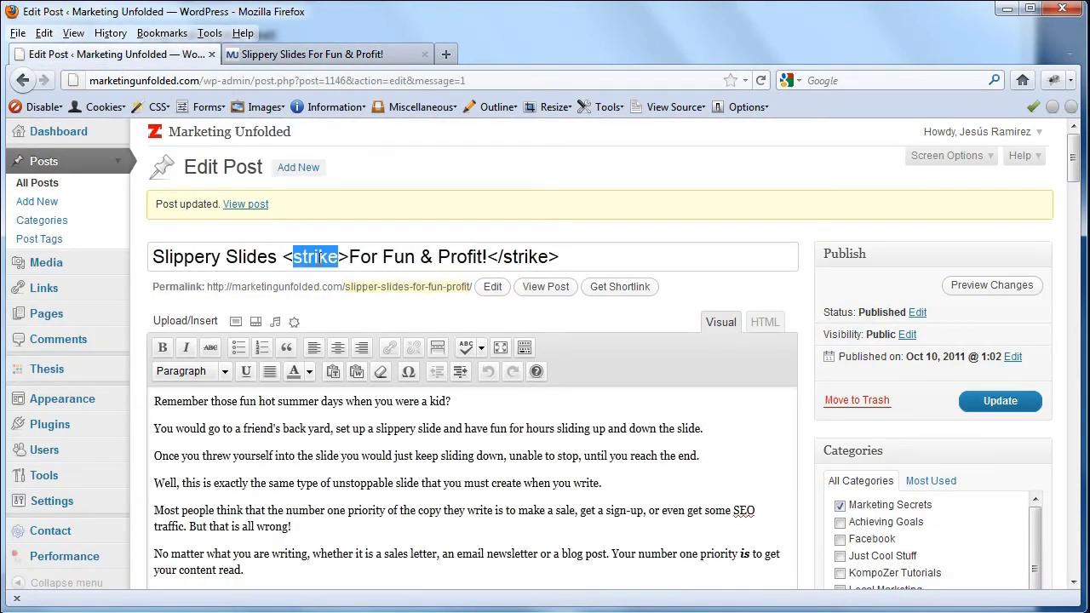
pyautogui.write('u')
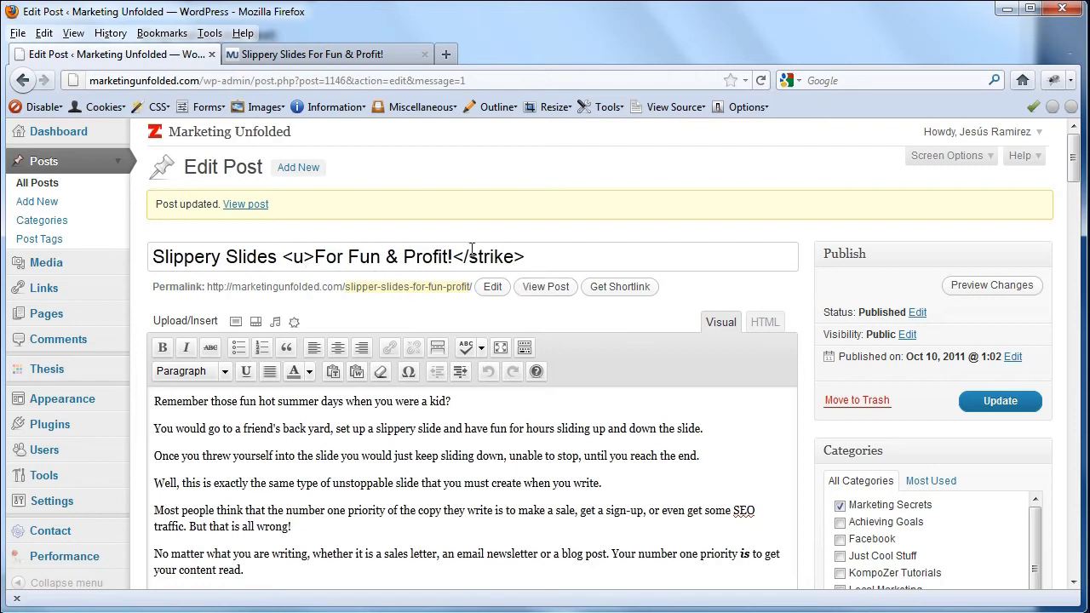
pyautogui.doubleClick(477, 255)
pyautogui.write('u')
# Step: Update the post, reload the live page to check the underline, and return to the editor
pyautogui.click(998, 402)
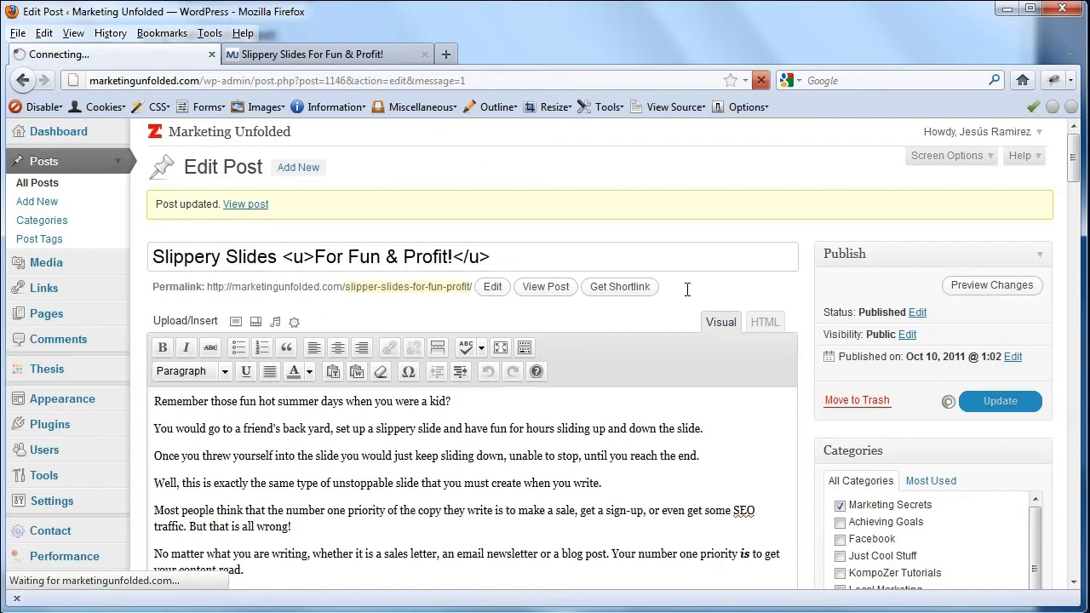
pyautogui.click(336, 56)
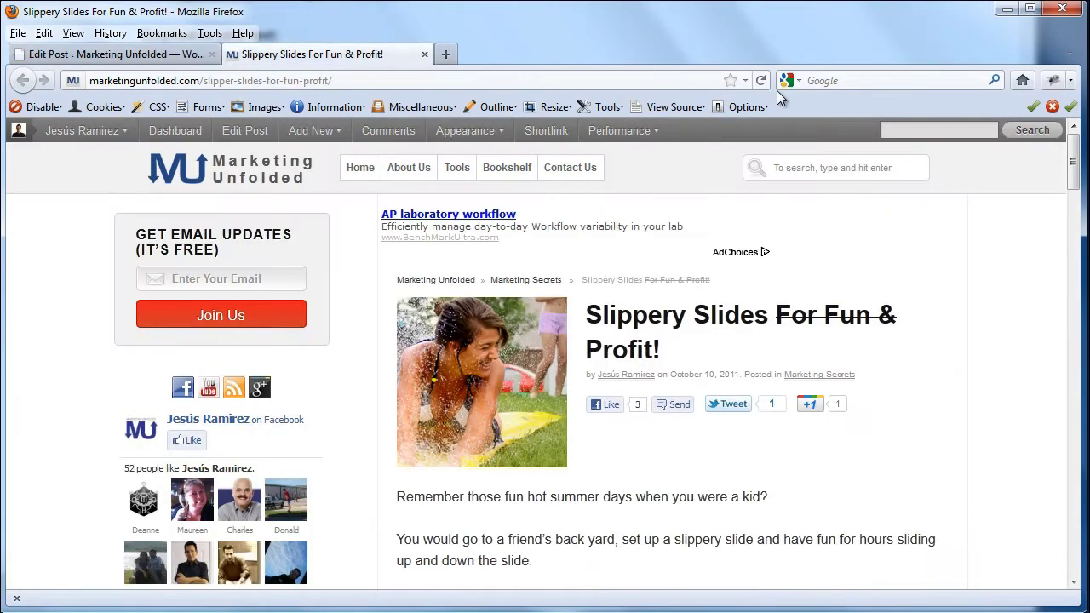
pyautogui.click(768, 86)
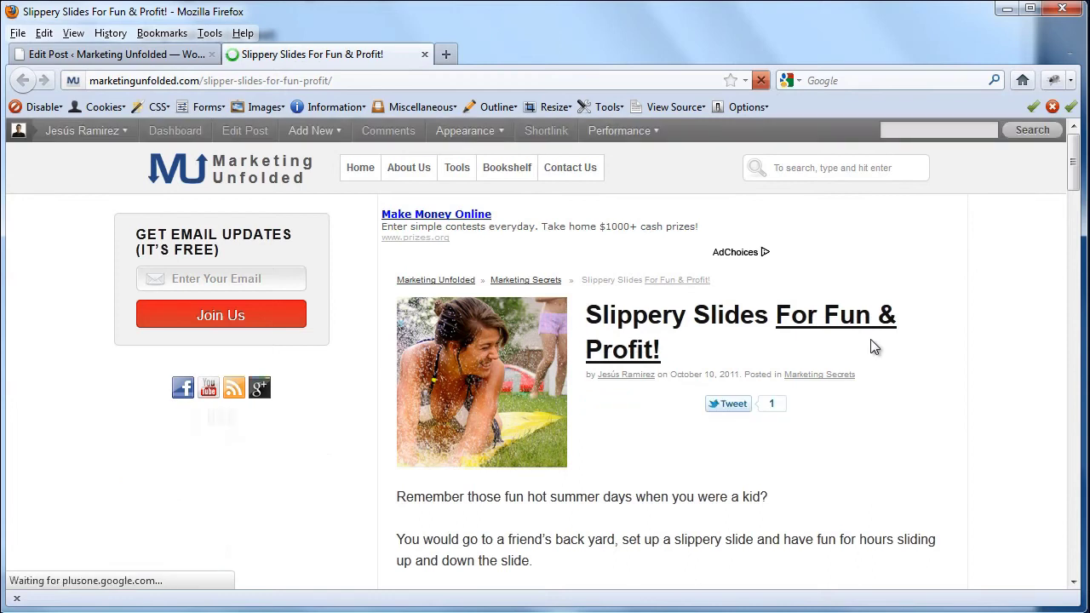
pyautogui.click(147, 56)
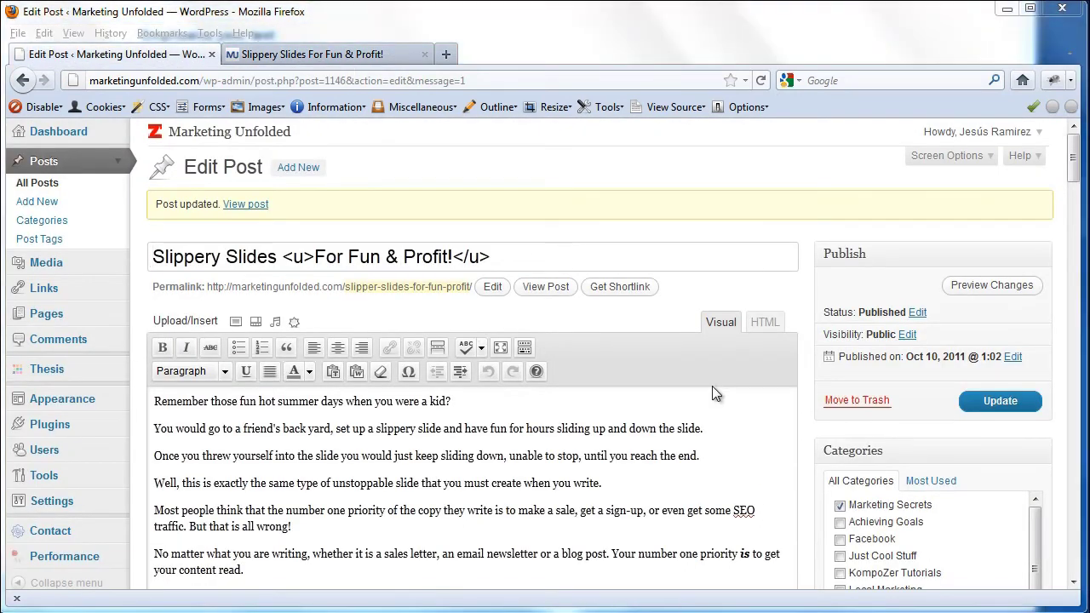
# Step: Append ' E=MC2 H20' to the title, wrapping the first 2 in <sup></sup> and opening <sub> before H20's 2
pyautogui.click(575, 258)
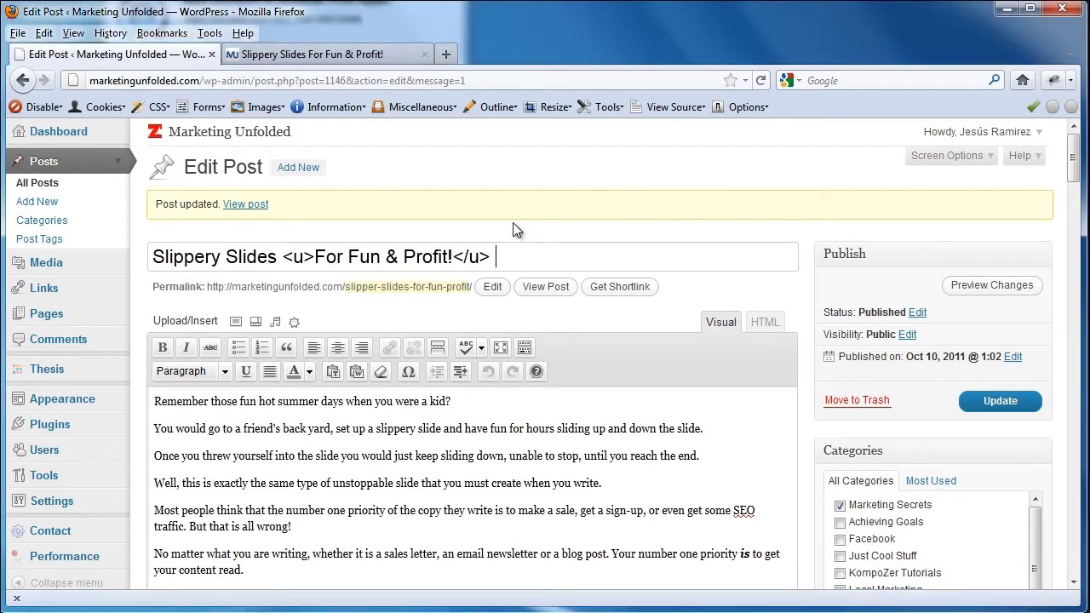
pyautogui.write('E=MC2 H20')
pyautogui.moveTo(550, 257); pyautogui.dragTo(559, 257)
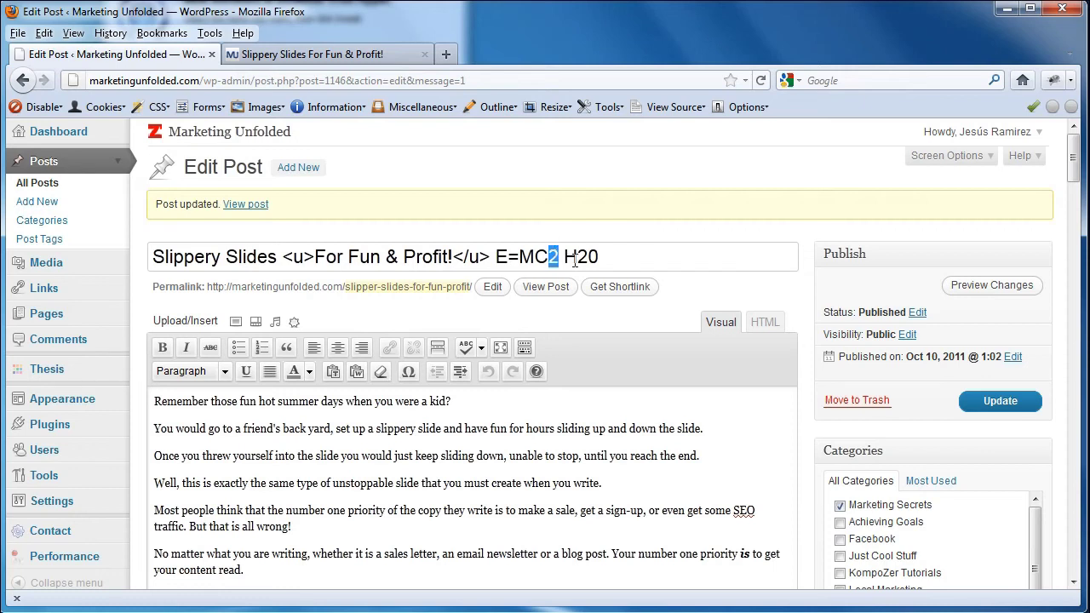
pyautogui.moveTo(576, 257); pyautogui.dragTo(588, 257)
pyautogui.click(550, 257)
pyautogui.write('<sup>2')
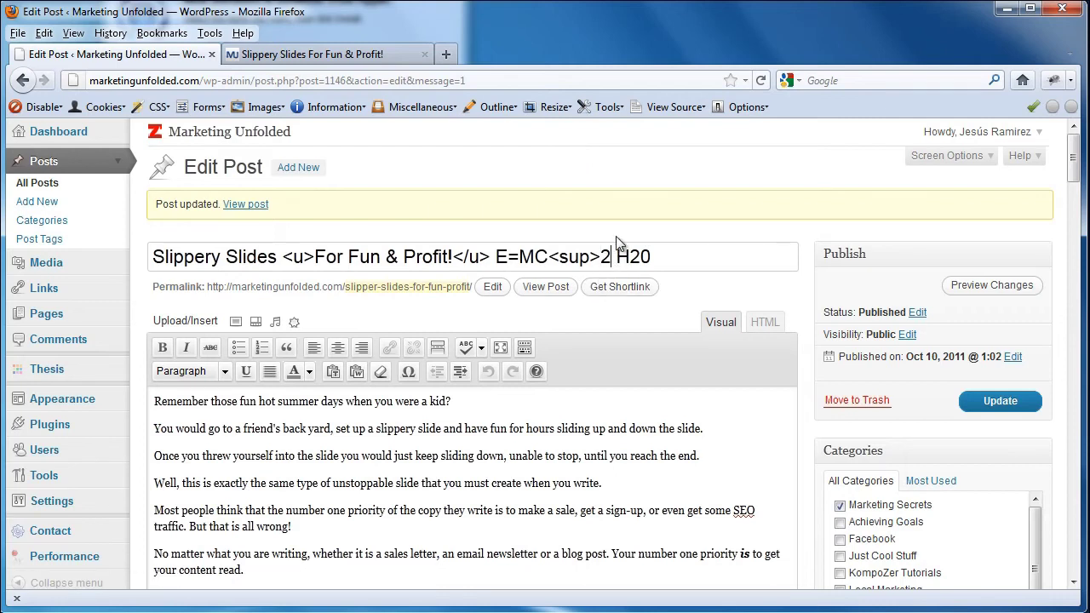
pyautogui.write('</sup> H<sub')
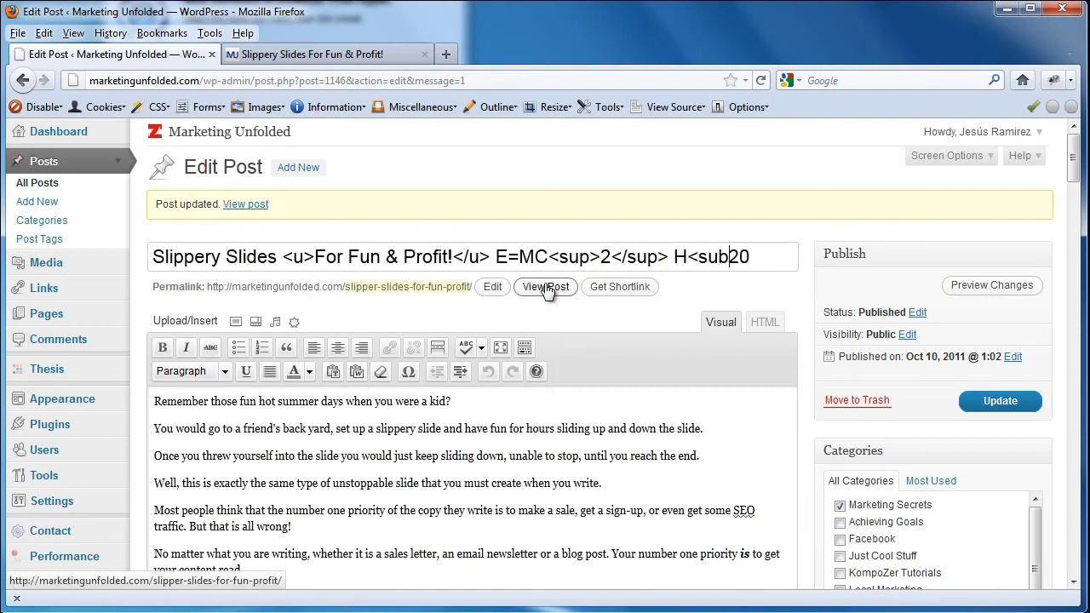
pyautogui.write('>')
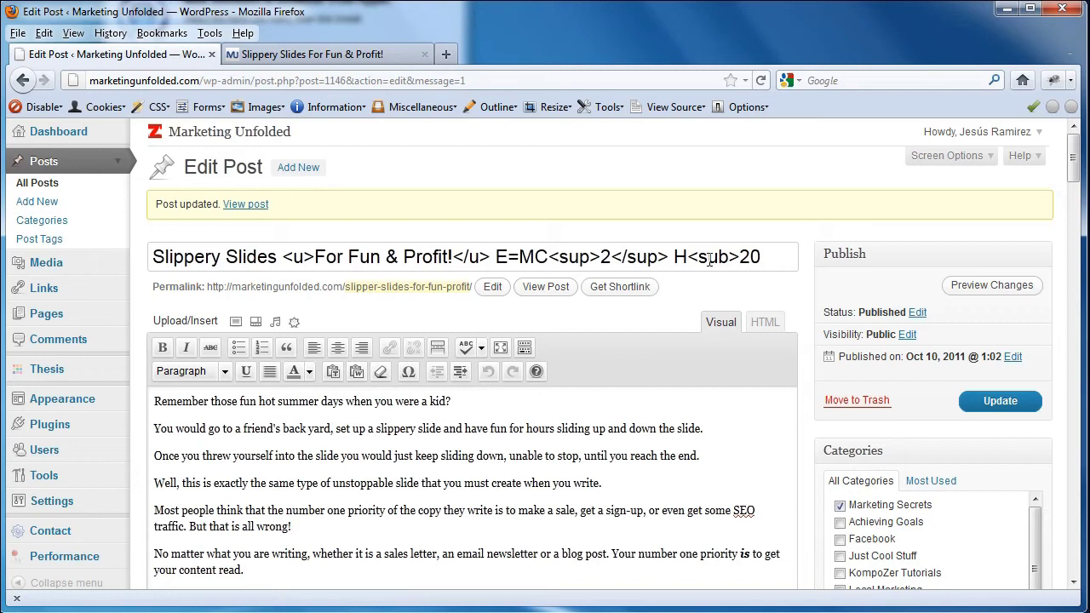
# Step: Close the subscript with </sub> after the 2 in H20 and update the post
pyautogui.press('Right')
pyautogui.write('</sub')
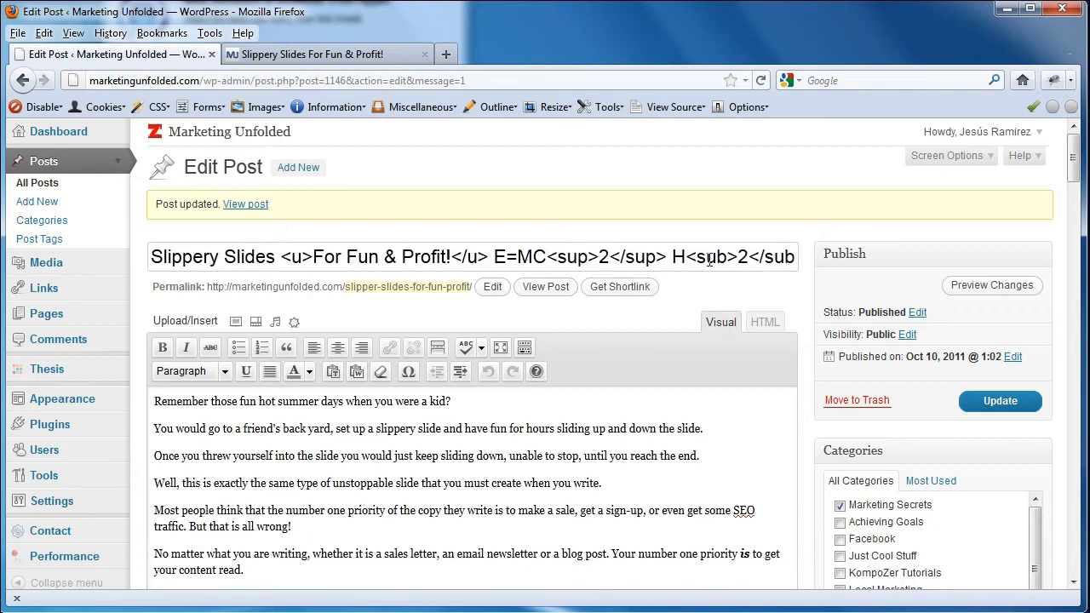
pyautogui.write('>')
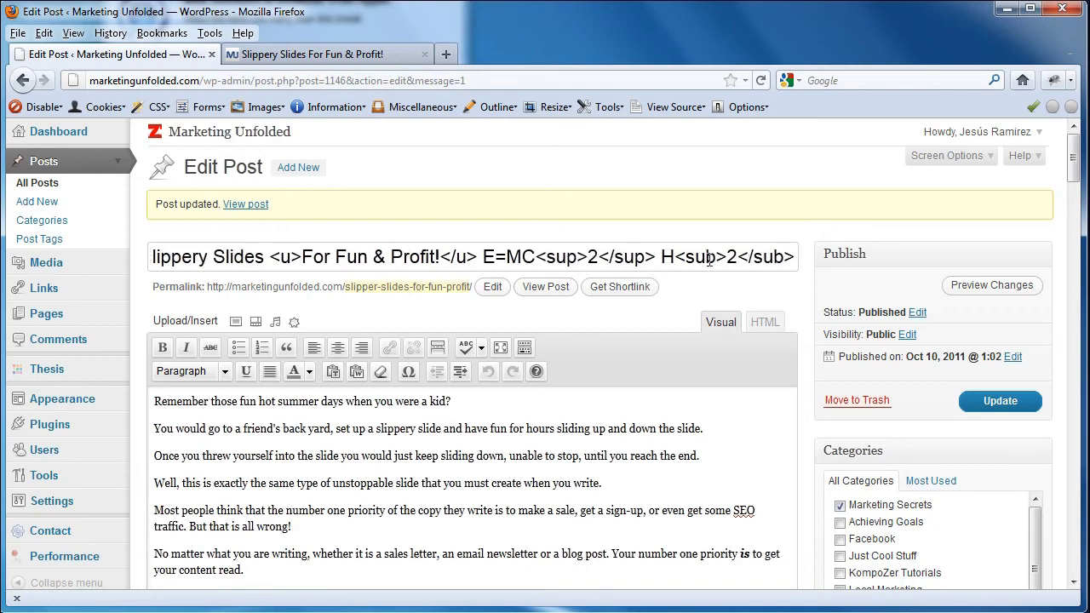
pyautogui.click(981, 417)
# Step: View the live headline and select the superscript and subscript 2s to check them
pyautogui.click(361, 53)
pyautogui.moveTo(504, 156)
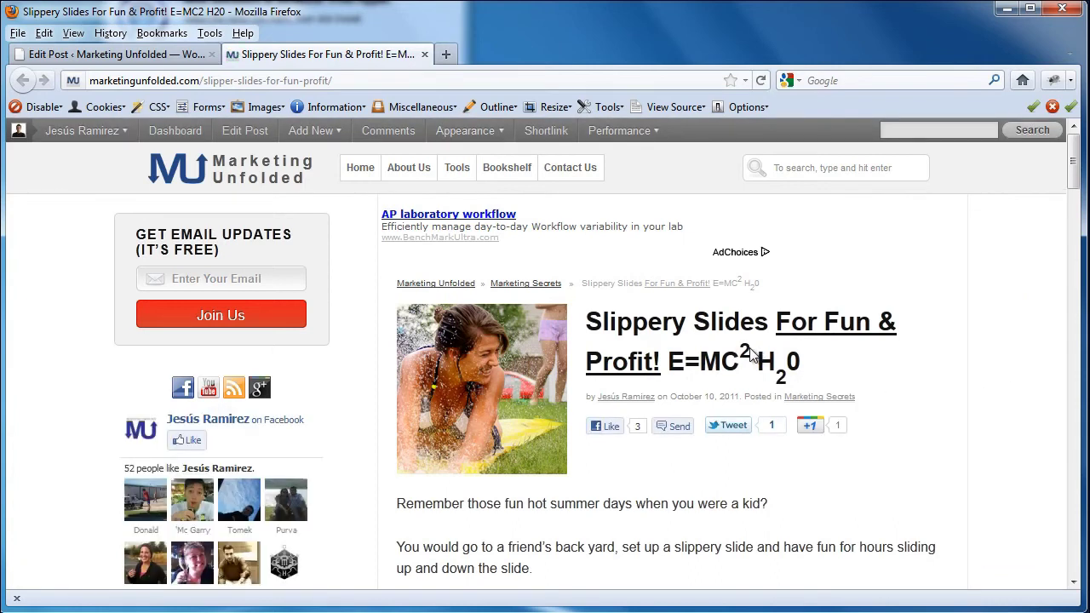
pyautogui.doubleClick(746, 352)
pyautogui.doubleClick(780, 376)
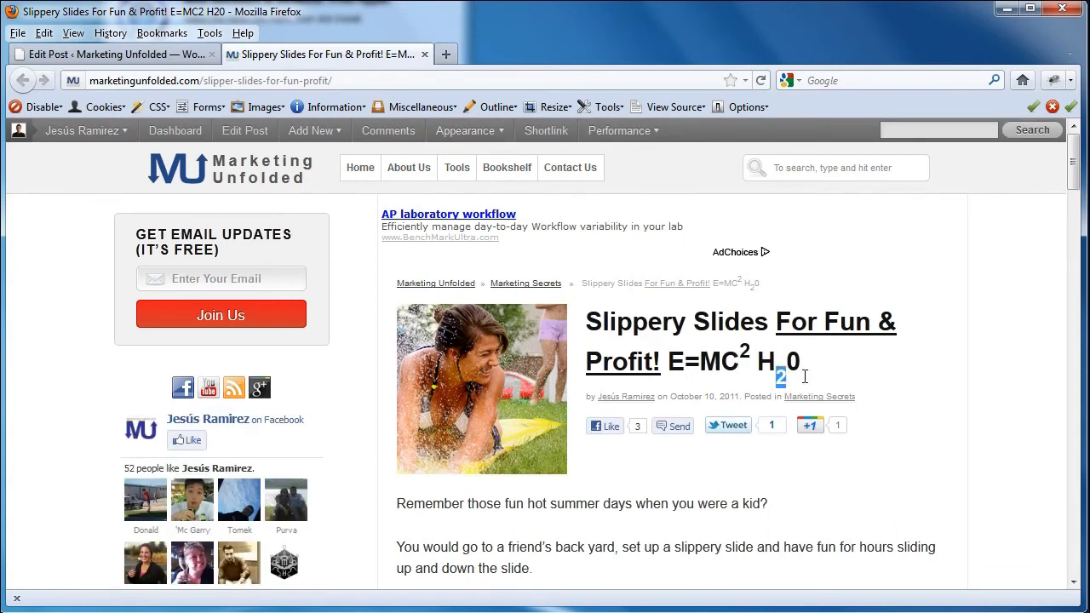
# Step: Delete the E=MC2 H20 text from the title and update the post
pyautogui.click(177, 58)
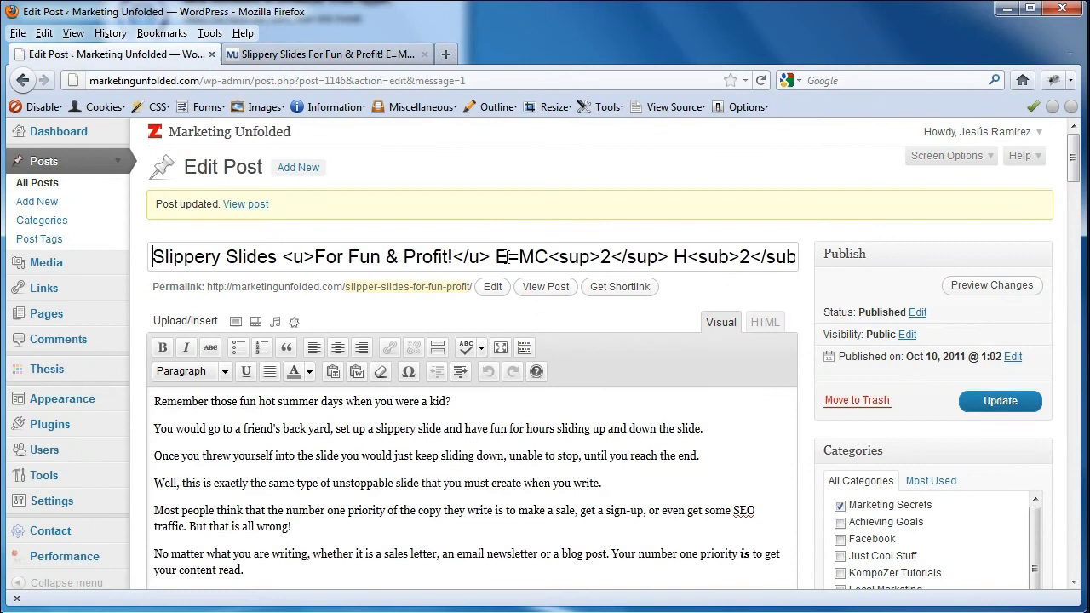
pyautogui.moveTo(495, 257); pyautogui.dragTo(796, 259)
pyautogui.press('Delete')
pyautogui.click(977, 400)
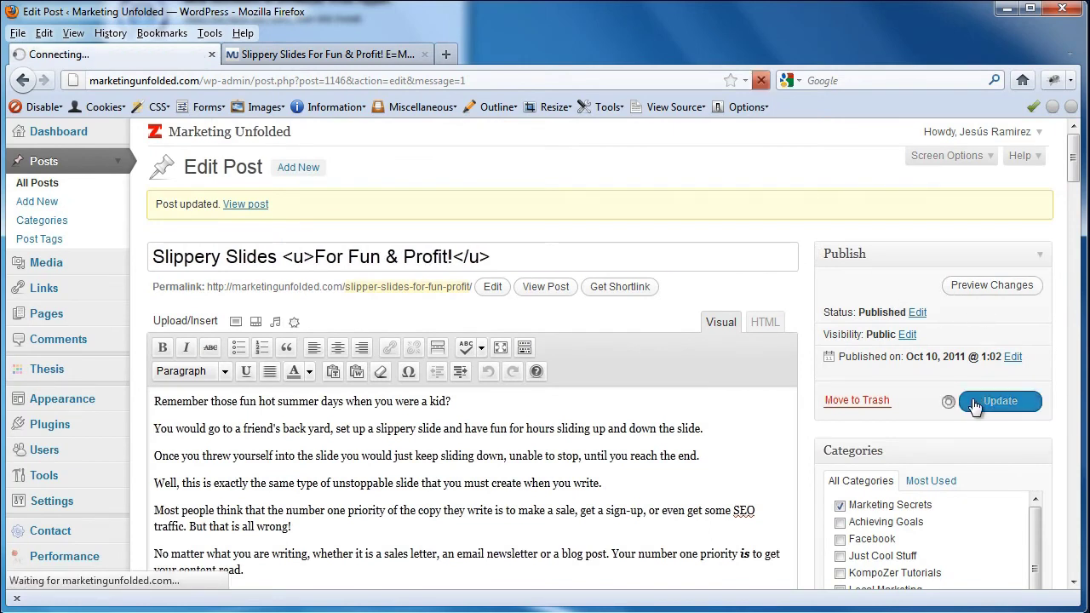
# Step: Reload the live post to confirm the underlined headline, then return to the editor
pyautogui.click(379, 59)
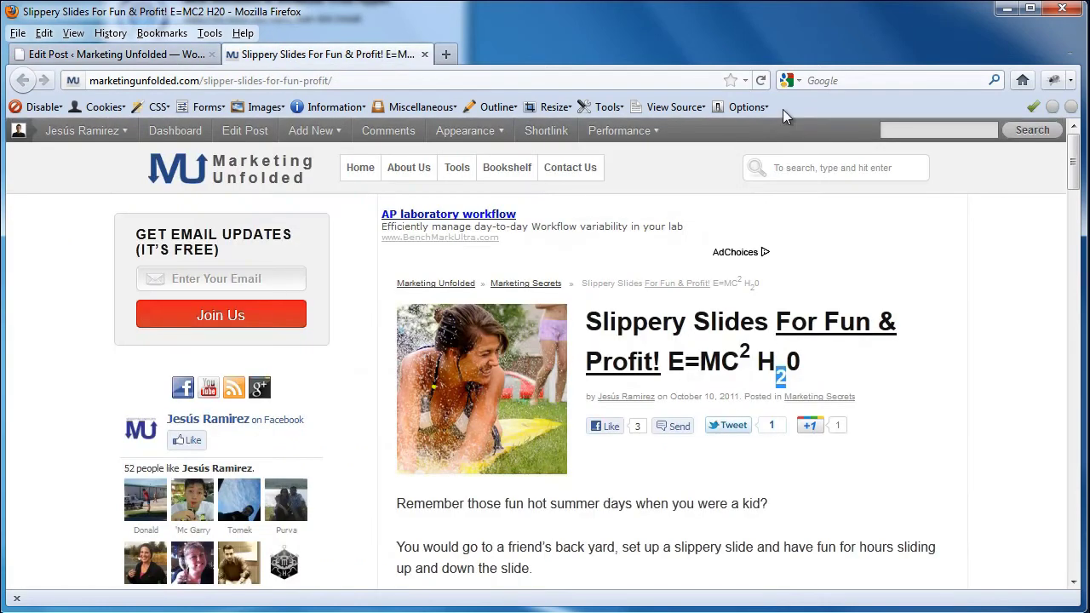
pyautogui.click(760, 80)
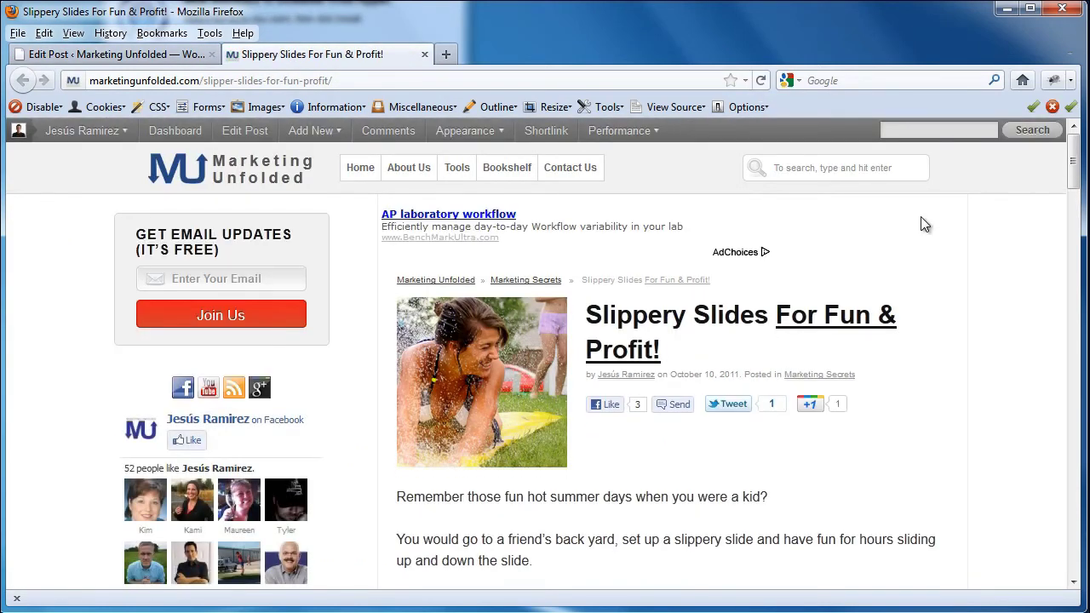
pyautogui.click(149, 54)
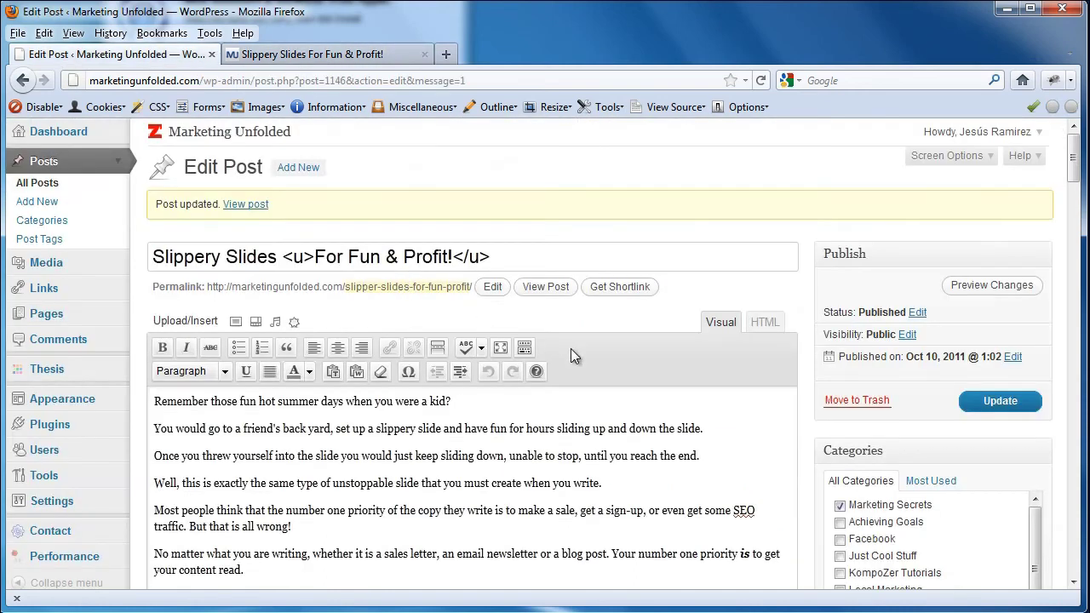
# Step: Add style="color:red;" inside the title's opening u tag
pyautogui.click(317, 268)
pyautogui.press('Left')
pyautogui.write('style')
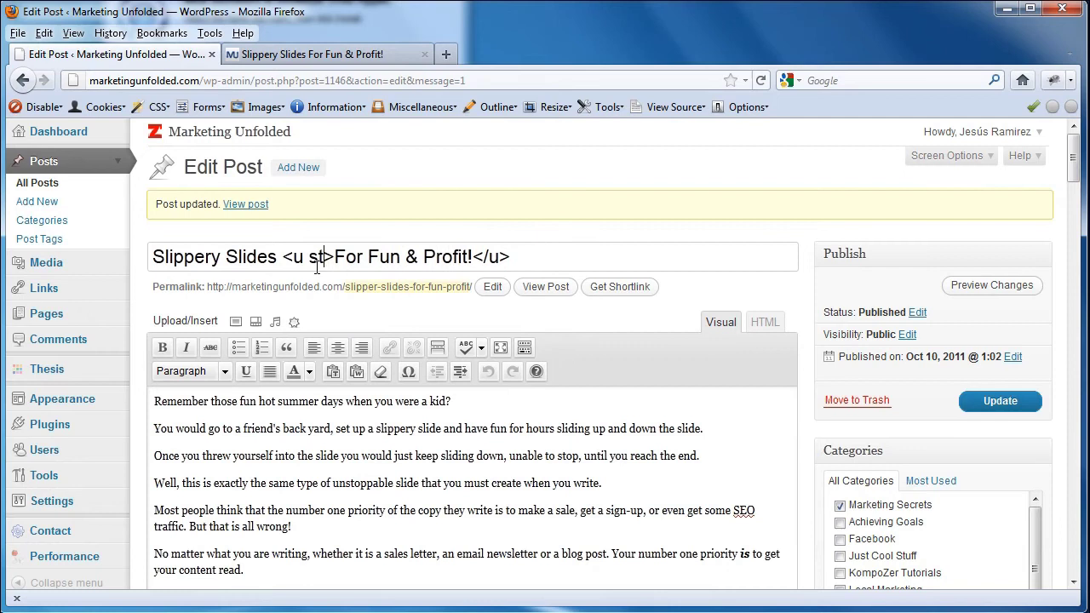
pyautogui.write('=""')
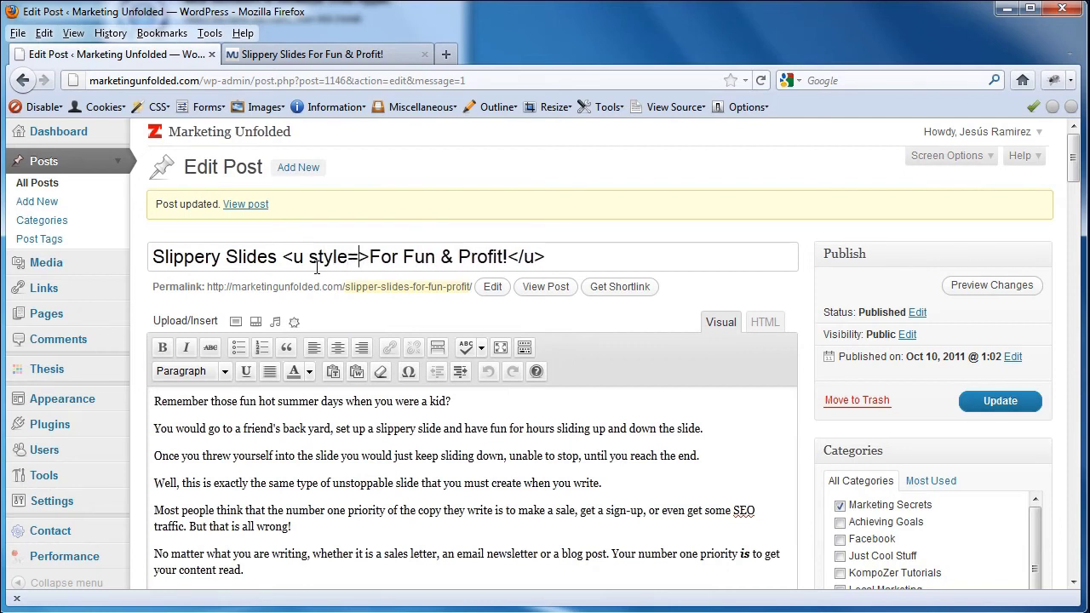
pyautogui.write('color:')
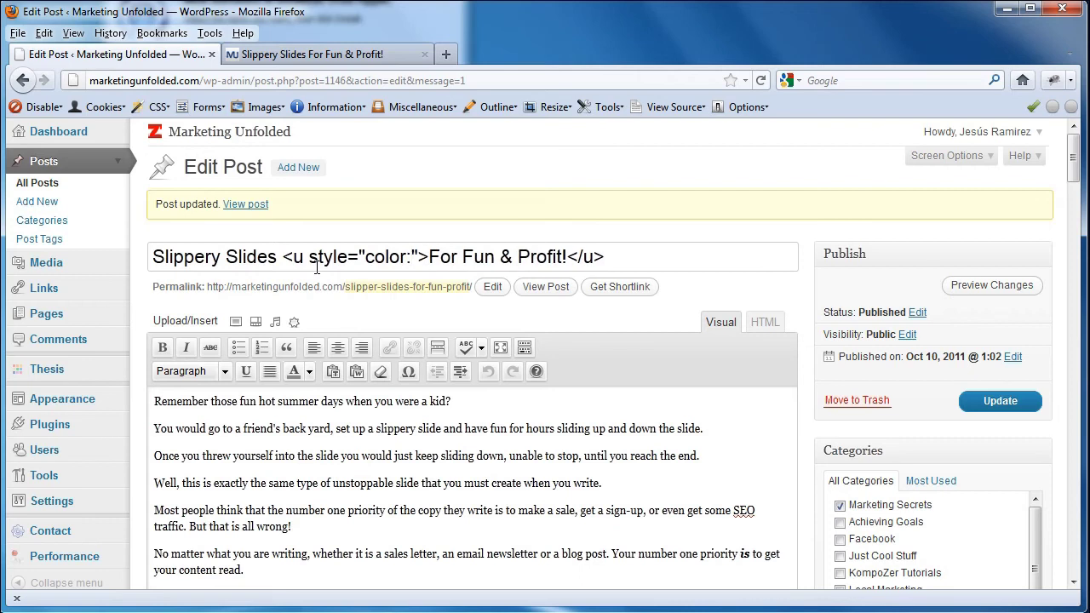
pyautogui.write('red;')
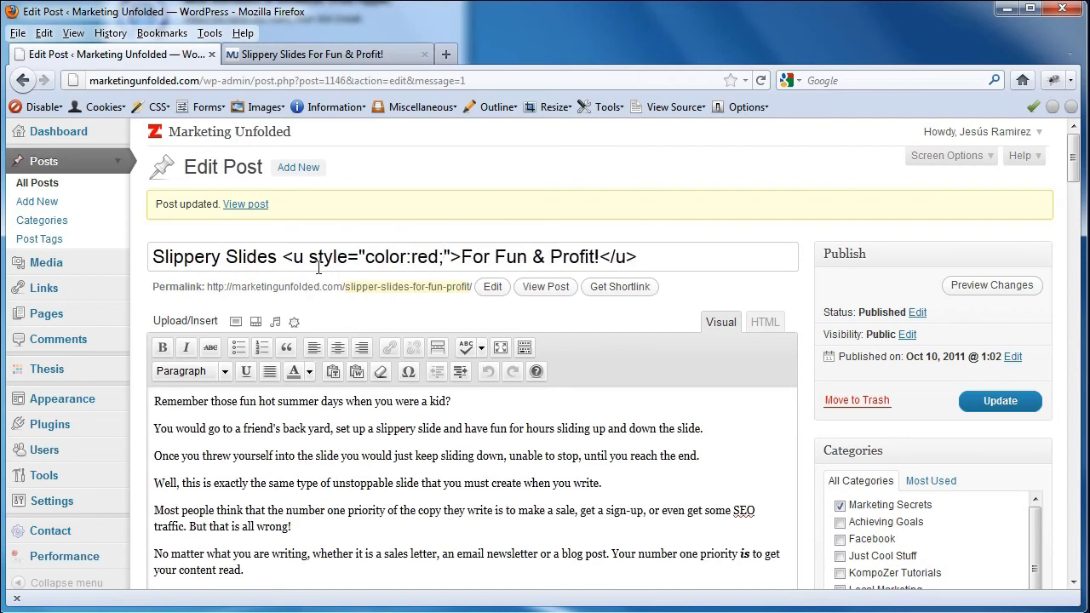
# Step: Update the post, reload the live page to see the red underline, and return to the editor
pyautogui.click(995, 403)
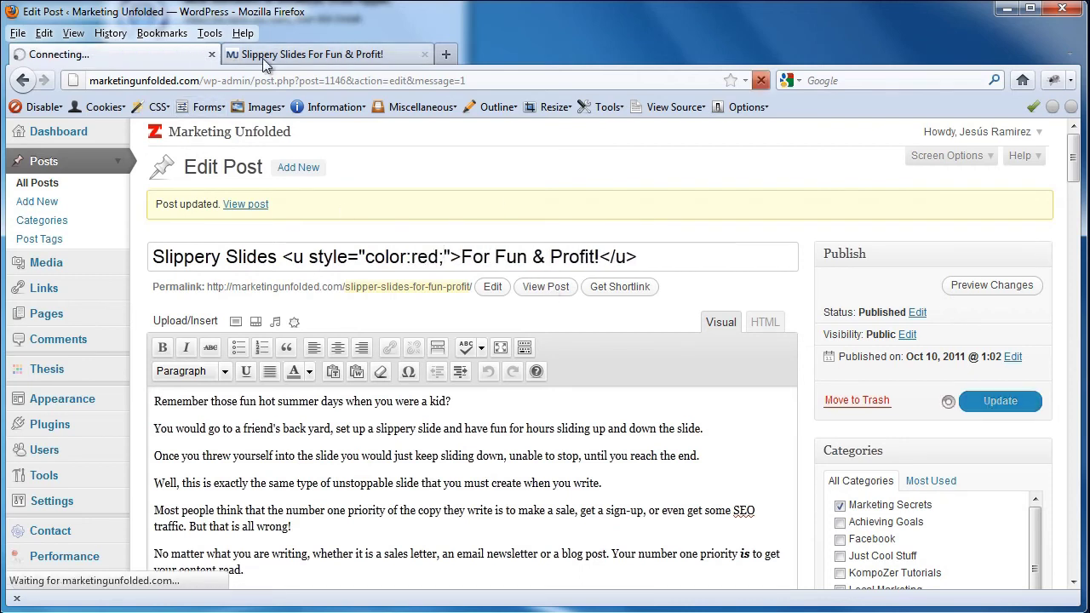
pyautogui.click(265, 56)
pyautogui.click(760, 81)
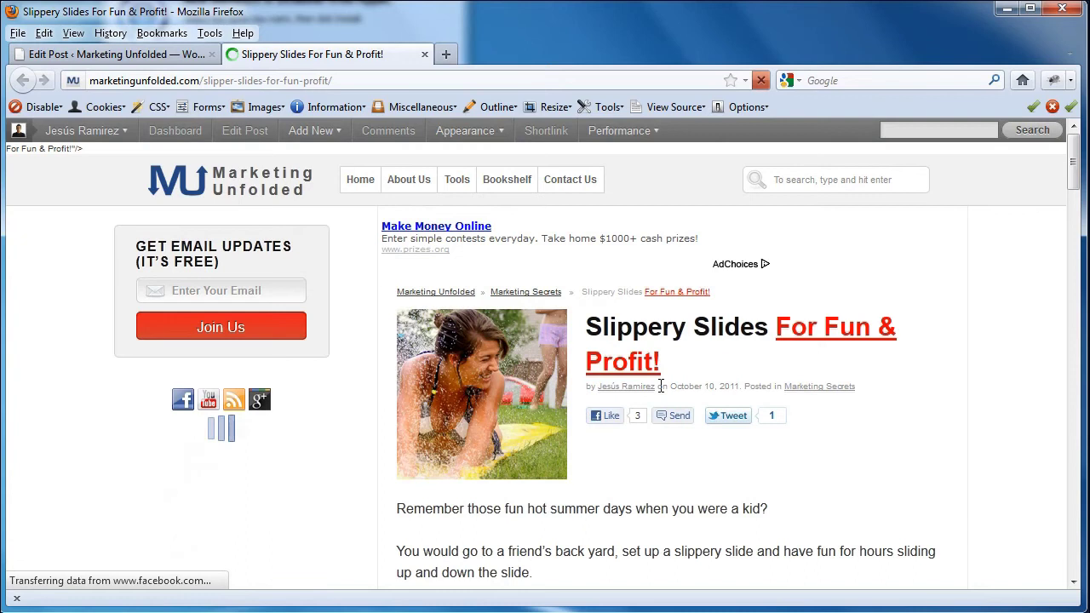
pyautogui.click(148, 59)
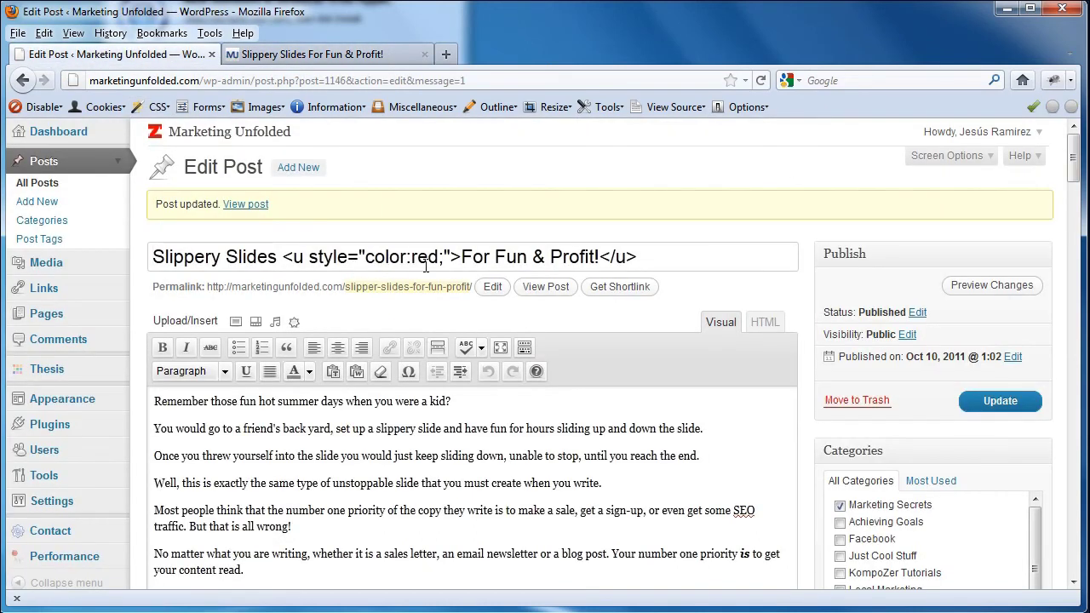
# Step: Remove the styled underline tags from the title and insert <br/> before 'For'
pyautogui.moveTo(309, 256); pyautogui.dragTo(454, 256)
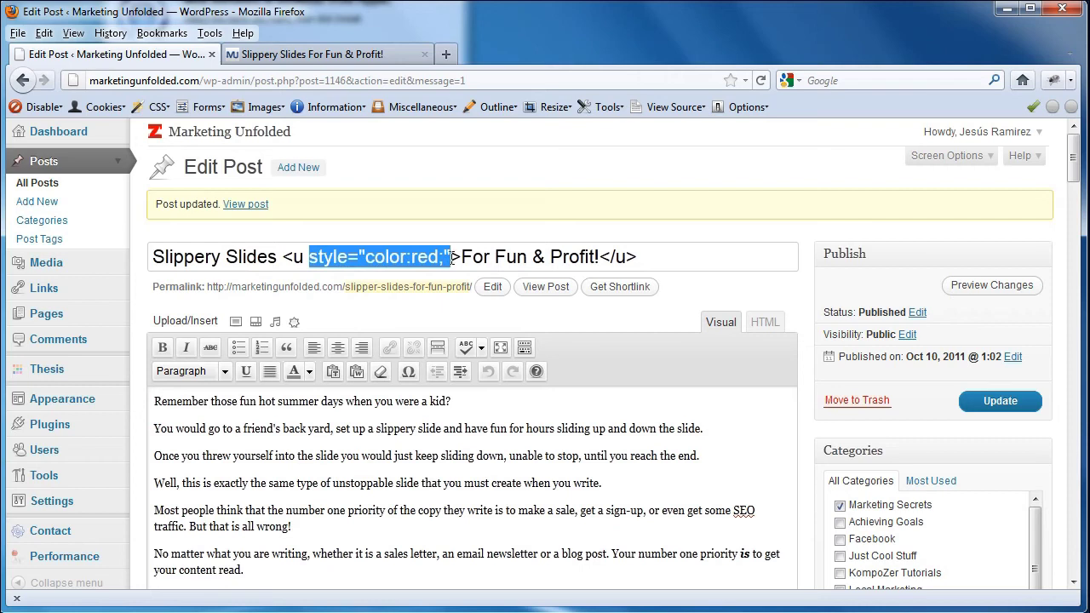
pyautogui.press('BackSpace')
pyautogui.press('BackSpace')
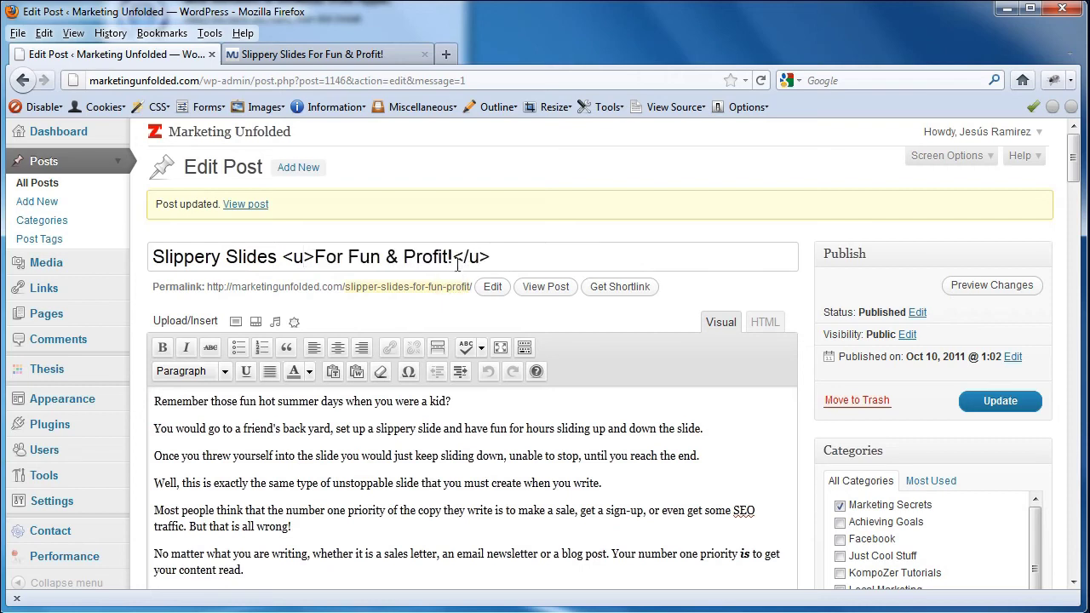
pyautogui.moveTo(452, 257); pyautogui.dragTo(508, 258)
pyautogui.press('BackSpace')
pyautogui.moveTo(282, 256); pyautogui.dragTo(317, 257)
pyautogui.press('BackSpace')
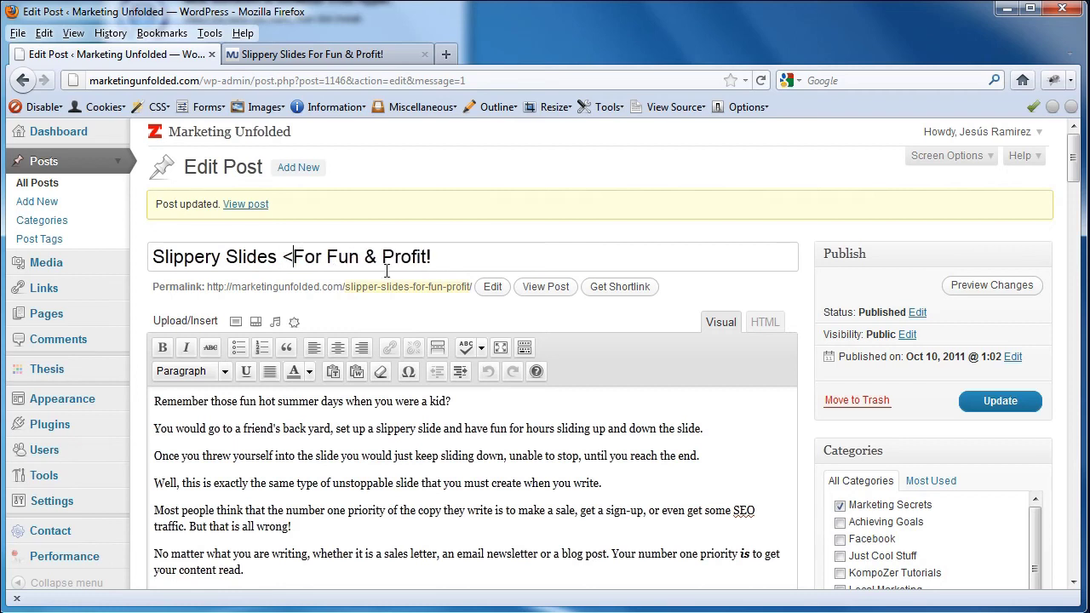
pyautogui.write('<br/>')
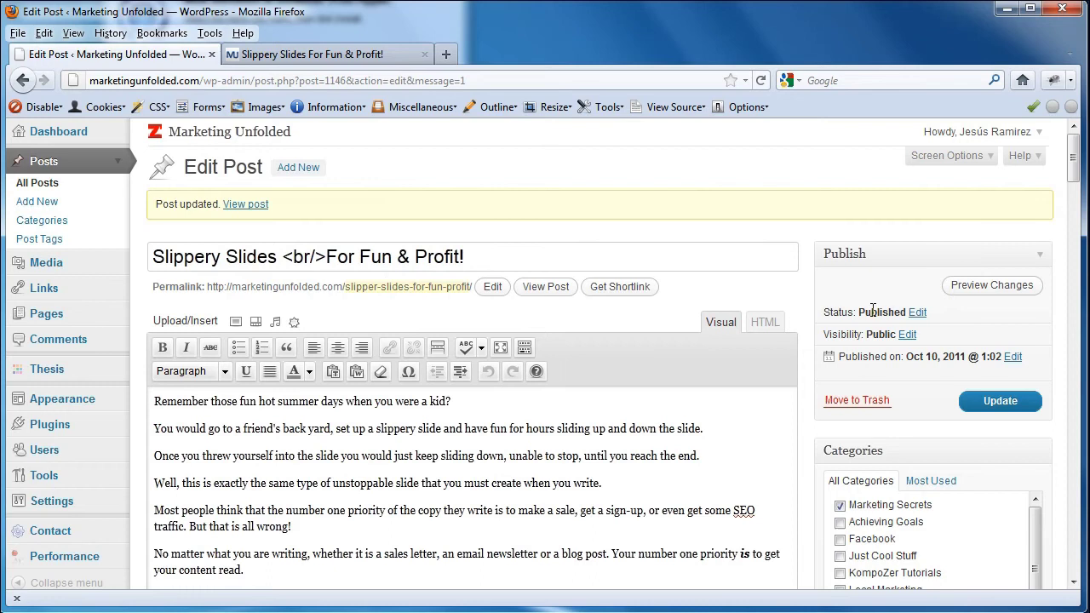
# Step: Update the post and reload the live page to see the headline split over two lines
pyautogui.click(985, 402)
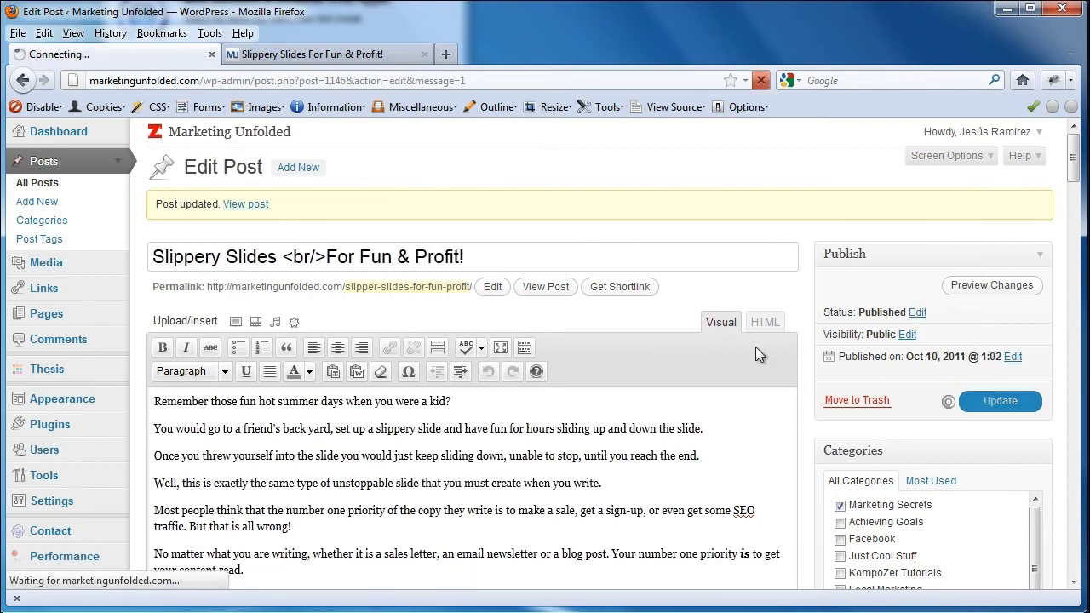
pyautogui.click(334, 60)
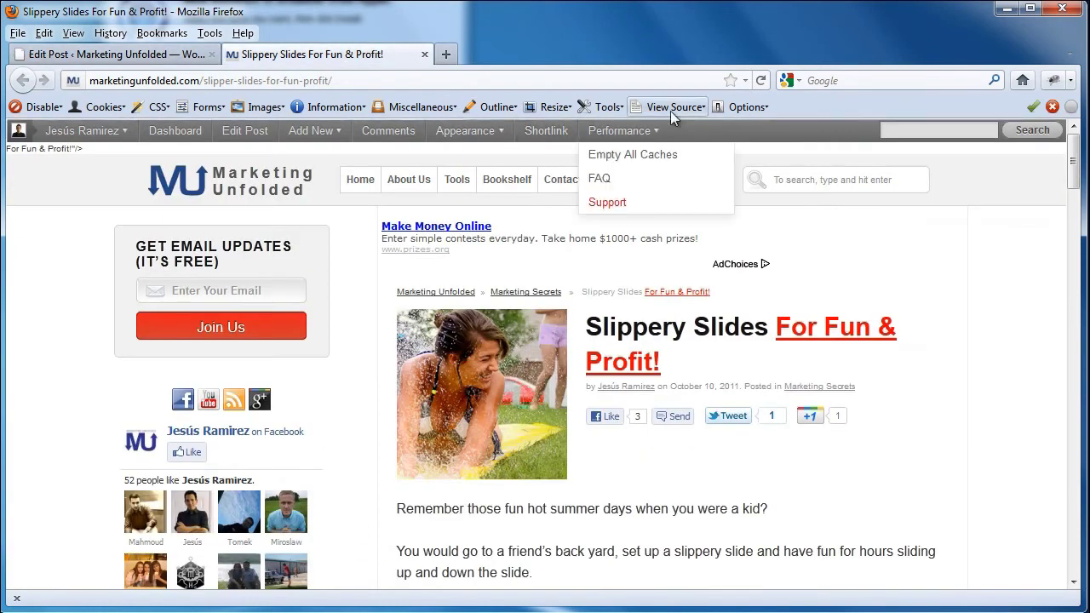
pyautogui.click(745, 80)
pyautogui.click(760, 84)
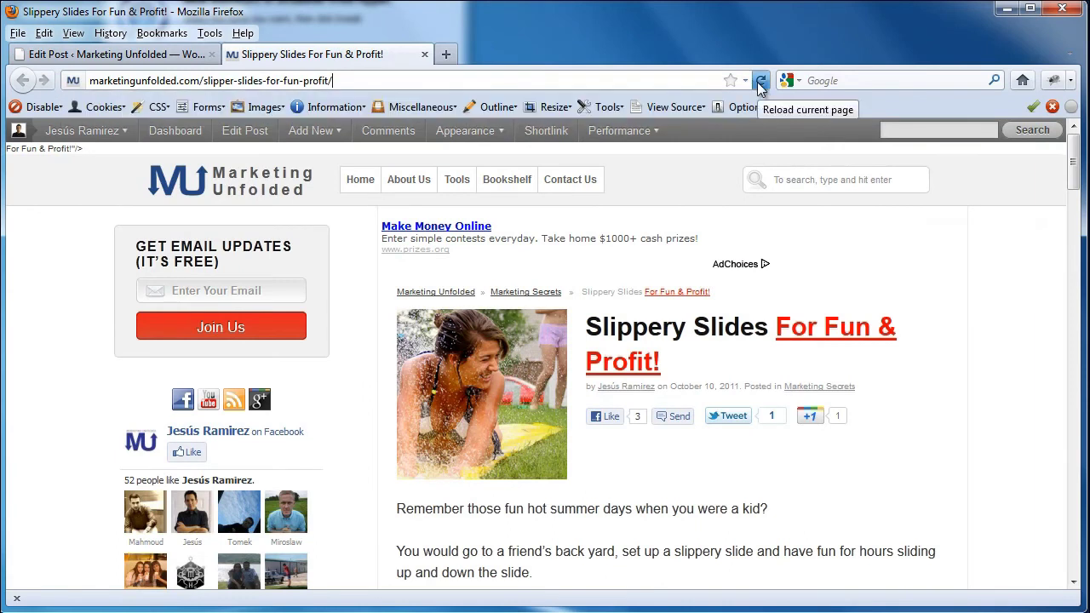
pyautogui.click(761, 82)
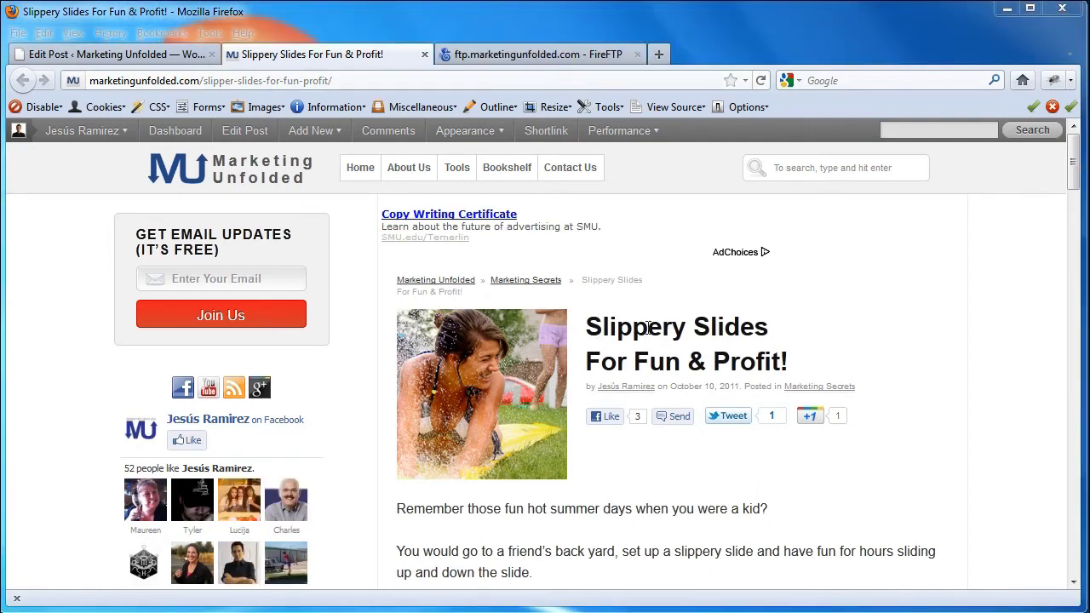
pyautogui.moveTo(582, 281); pyautogui.dragTo(608, 297)
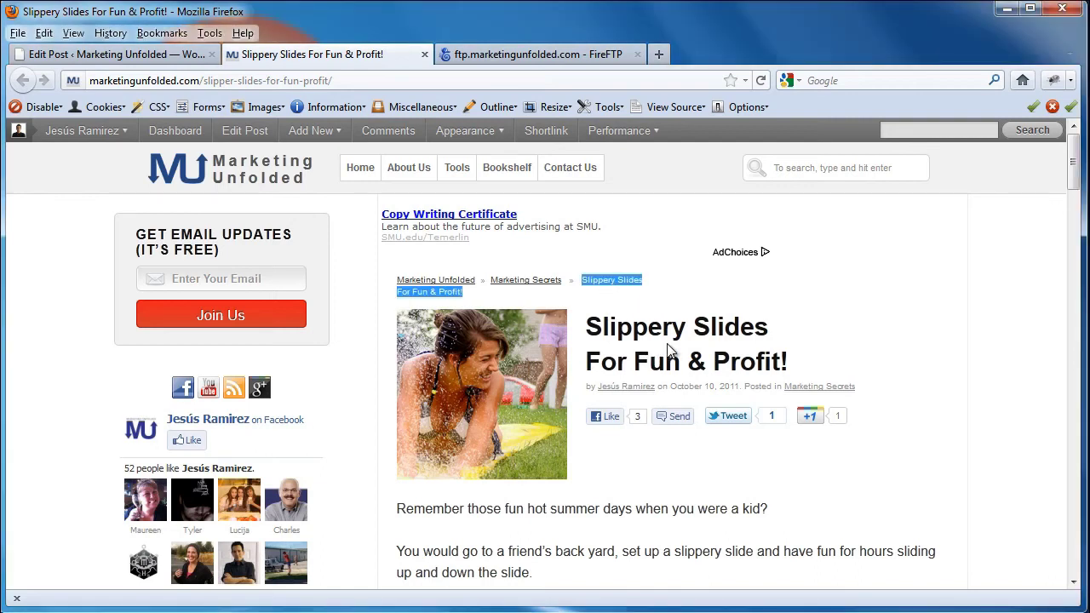
# Step: Replace the_title() with the_title_attribute() on line 441 and save 2-custom_functions.php
pyautogui.hotkey('alt', 'Tab')
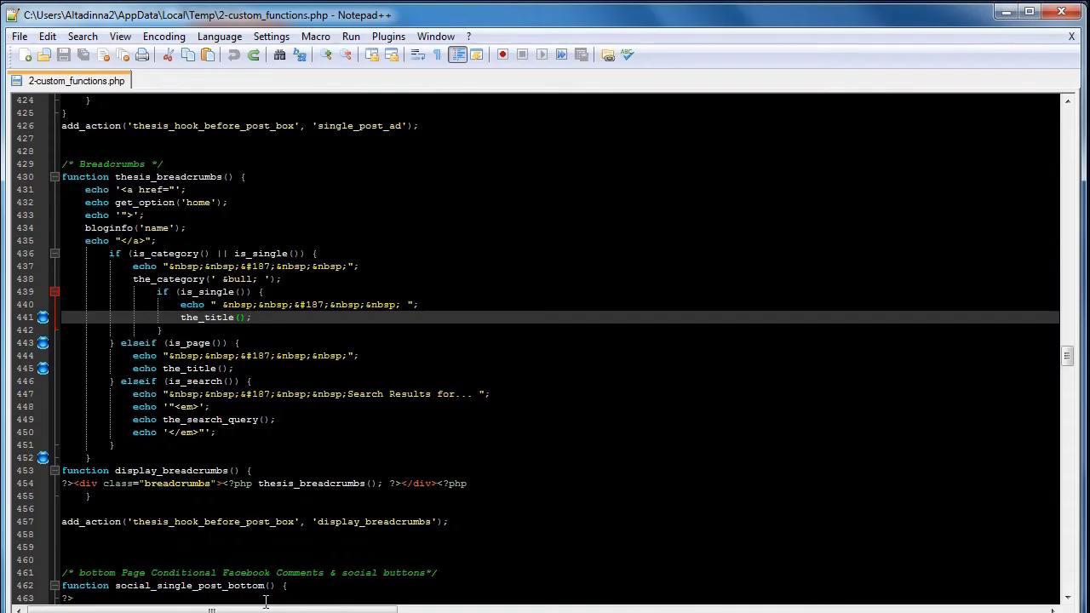
pyautogui.moveTo(180, 316); pyautogui.dragTo(246, 317)
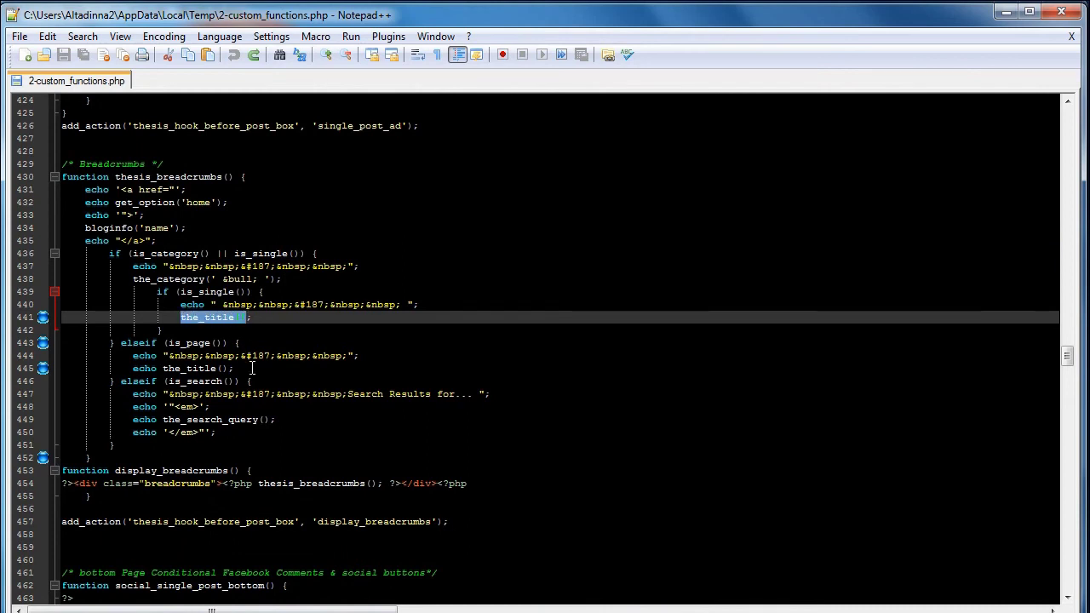
pyautogui.moveTo(228, 612)
pyautogui.rightClick(219, 316)
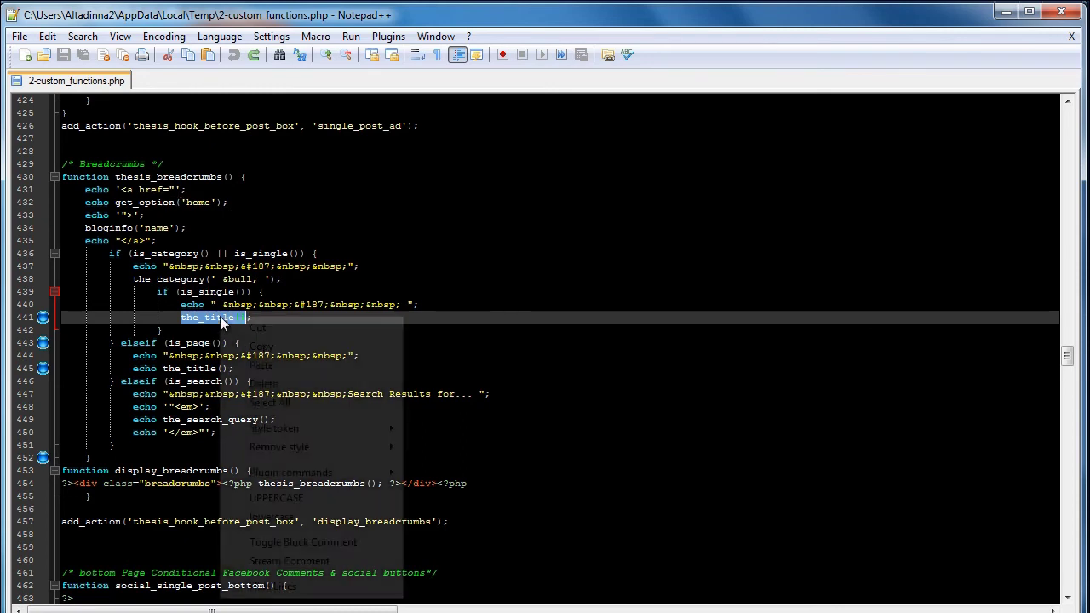
pyautogui.click(287, 365)
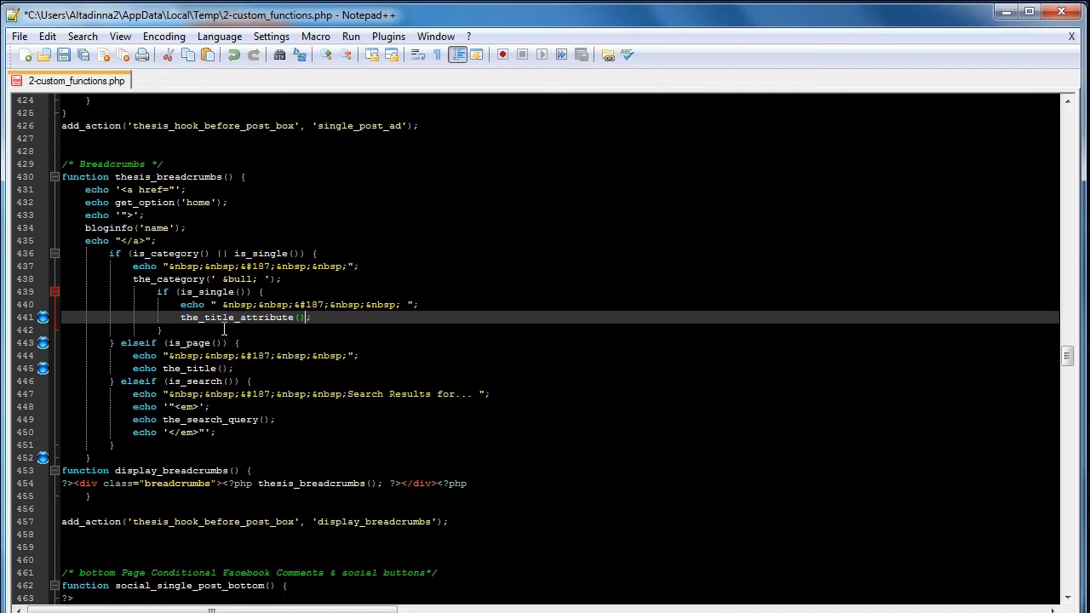
pyautogui.click(63, 54)
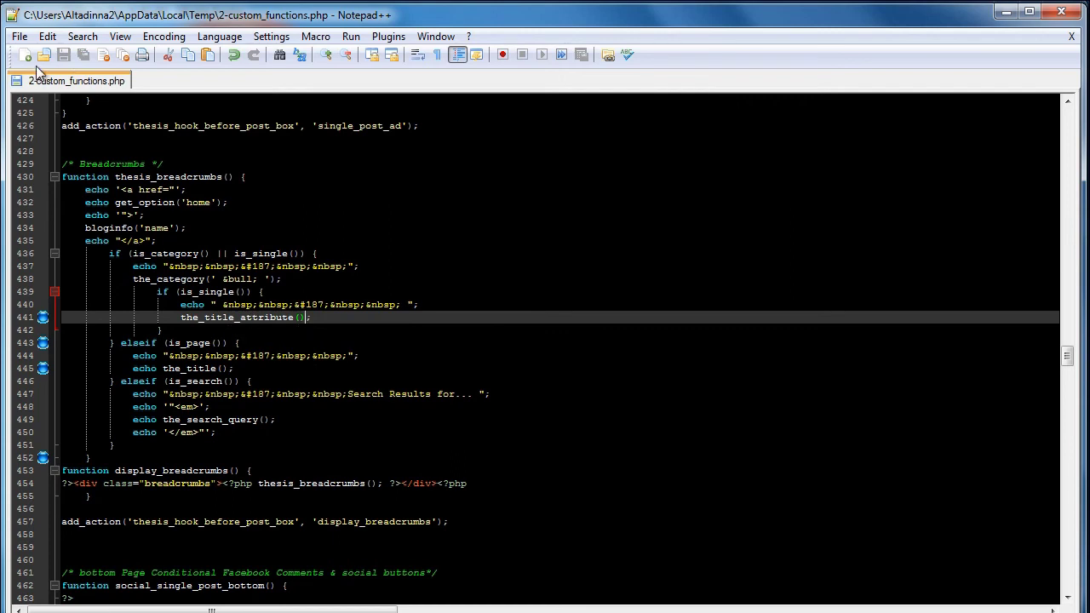
# Step: Reload the live post to confirm the breadcrumb shows 'Slippery Slides For Fun & Profit!' as plain text
pyautogui.click(1006, 12)
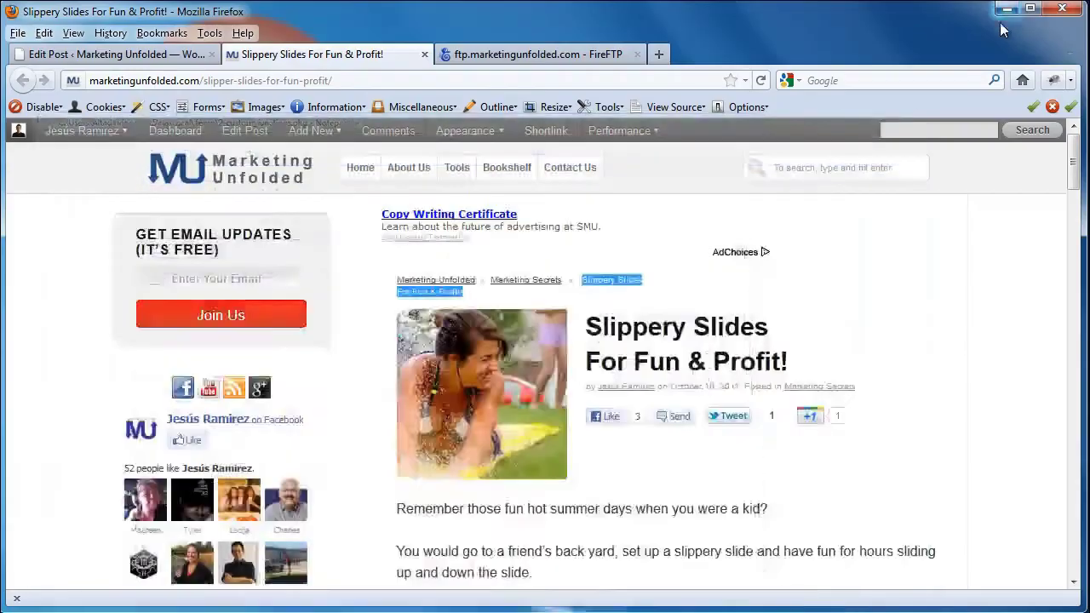
pyautogui.click(765, 78)
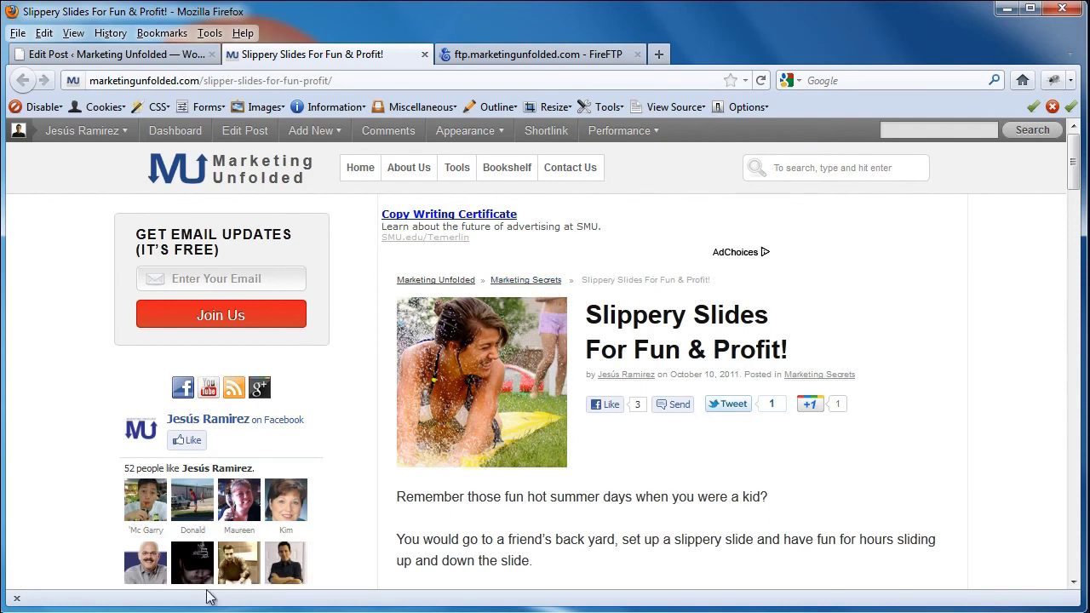
pyautogui.click(406, 513)
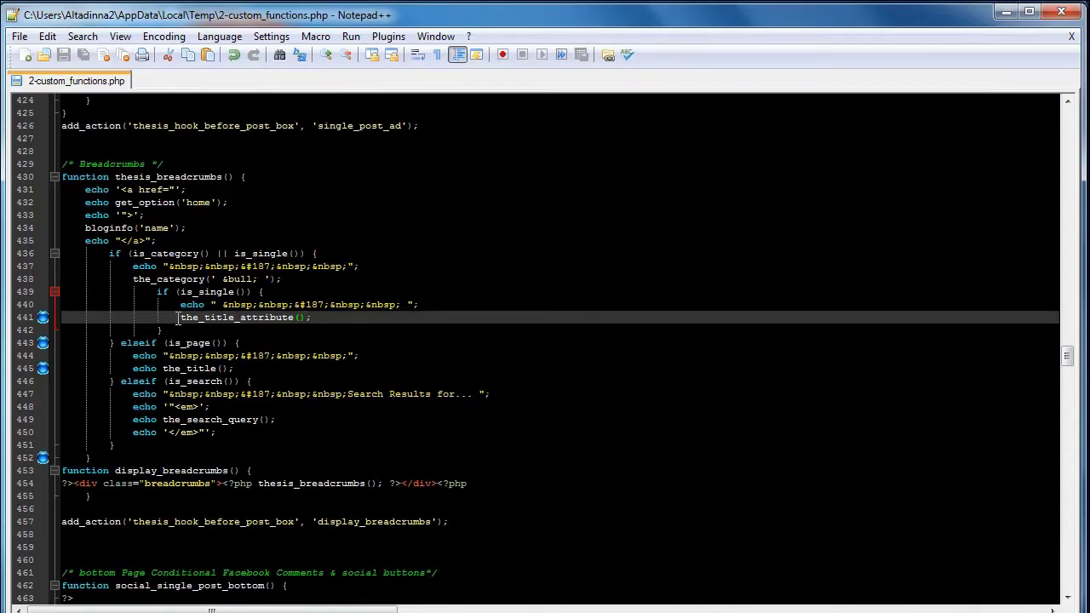
# Step: Highlight the the_title_attribute call on line 441, then minimize Notepad++ to view the post
pyautogui.moveTo(180, 318); pyautogui.dragTo(296, 317)
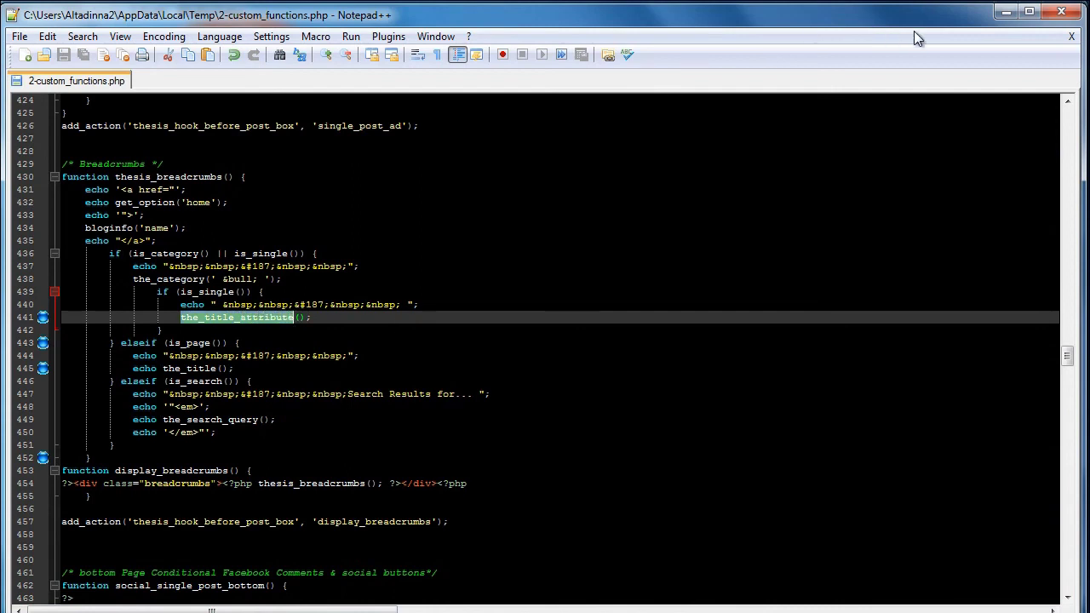
pyautogui.click(1006, 12)
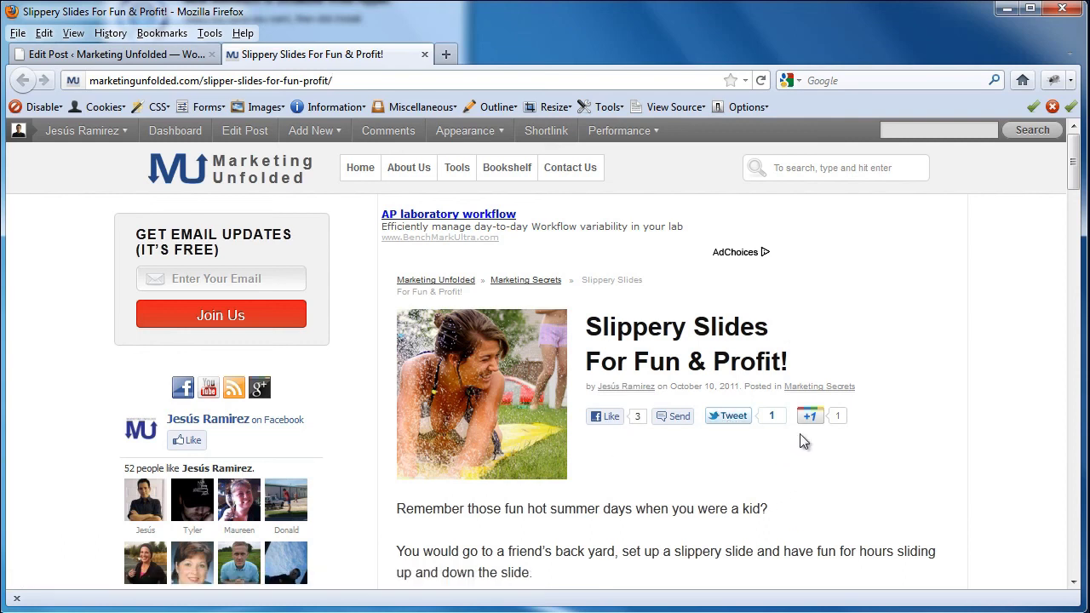
pyautogui.click(817, 447)
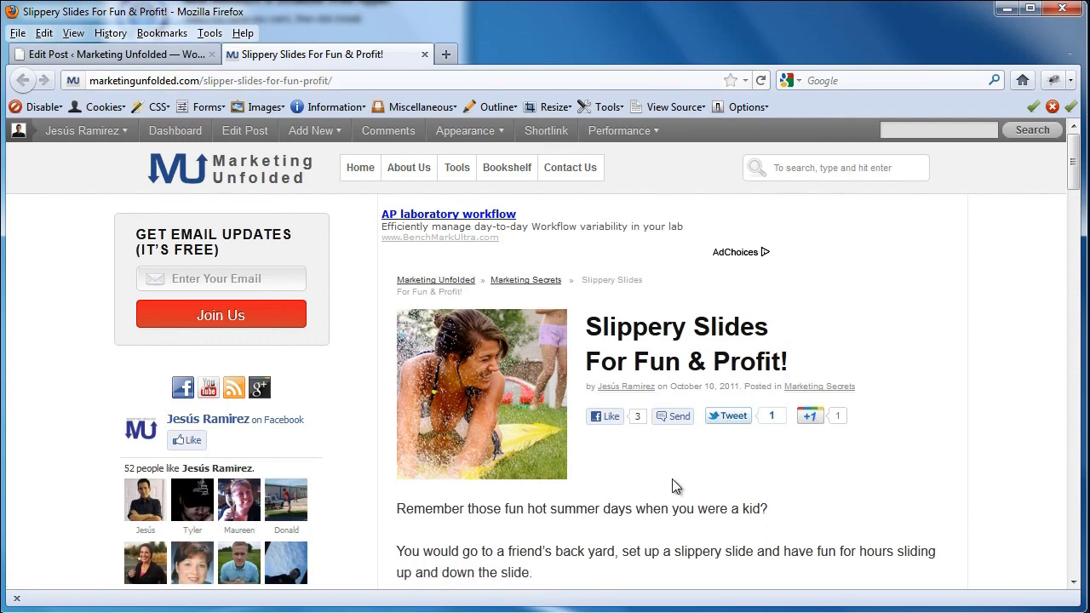